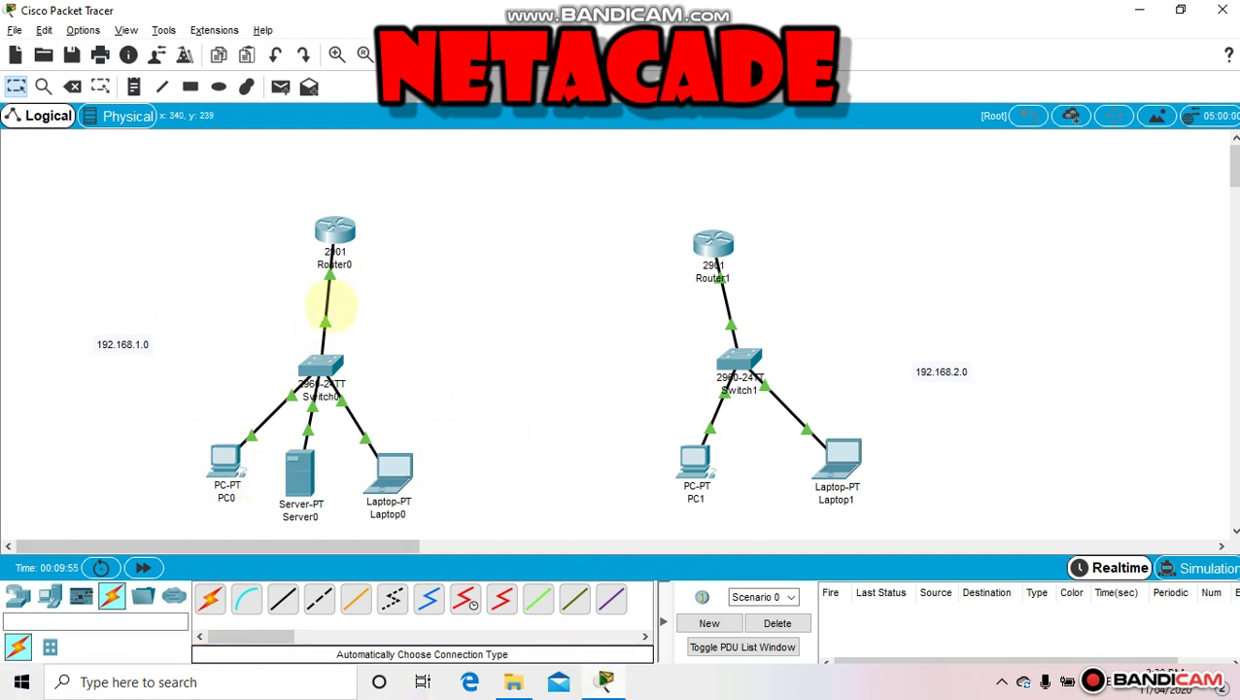
Rearrange the 192.168.2.0 network by repositioning Router1, Switch1, PC1 and Laptop1 closer to the 192.168.1.0 network.
{"action": "left_click_drag", "start_coordinate": [724, 243], "coordinate": [743, 230]}
{"action": "mouse_move", "coordinate": [724, 360]}
{"action": "left_mouse_down"}
{"action": "mouse_move", "coordinate": [741, 352]}
{"action": "mouse_move", "coordinate": [739, 367]}
{"action": "left_mouse_up"}
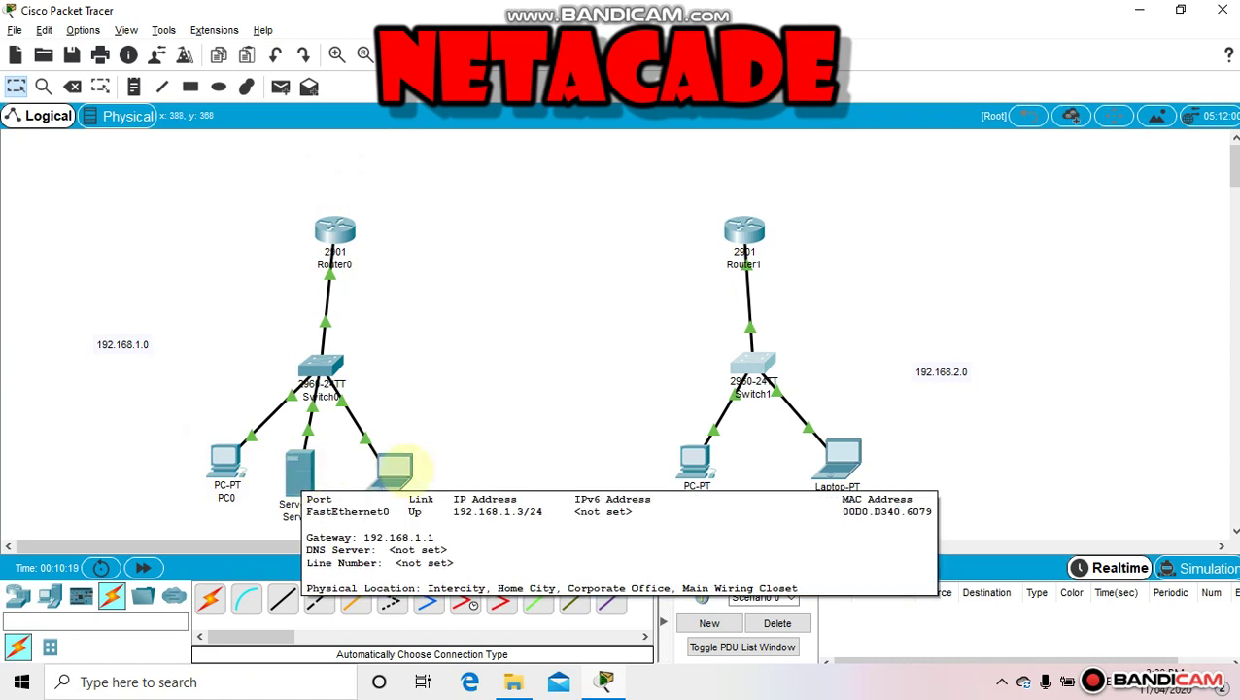
{"action": "mouse_move", "coordinate": [392, 470]}
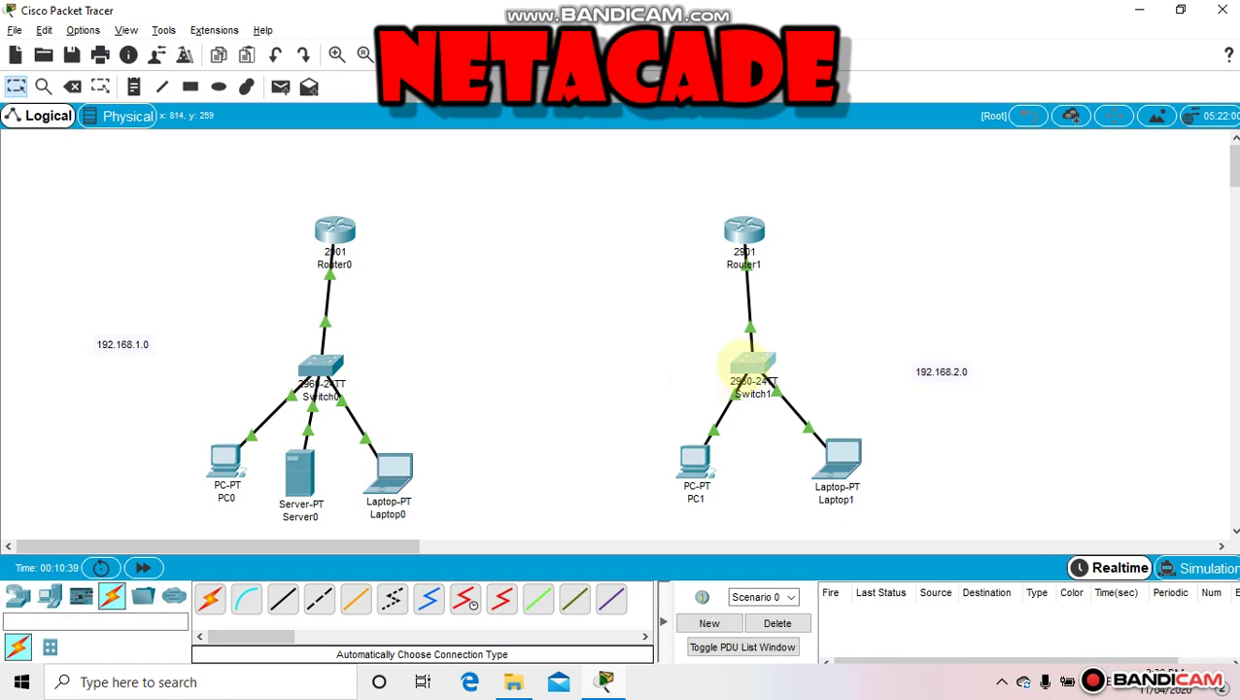
{"action": "left_click_drag", "start_coordinate": [752, 368], "coordinate": [730, 381]}
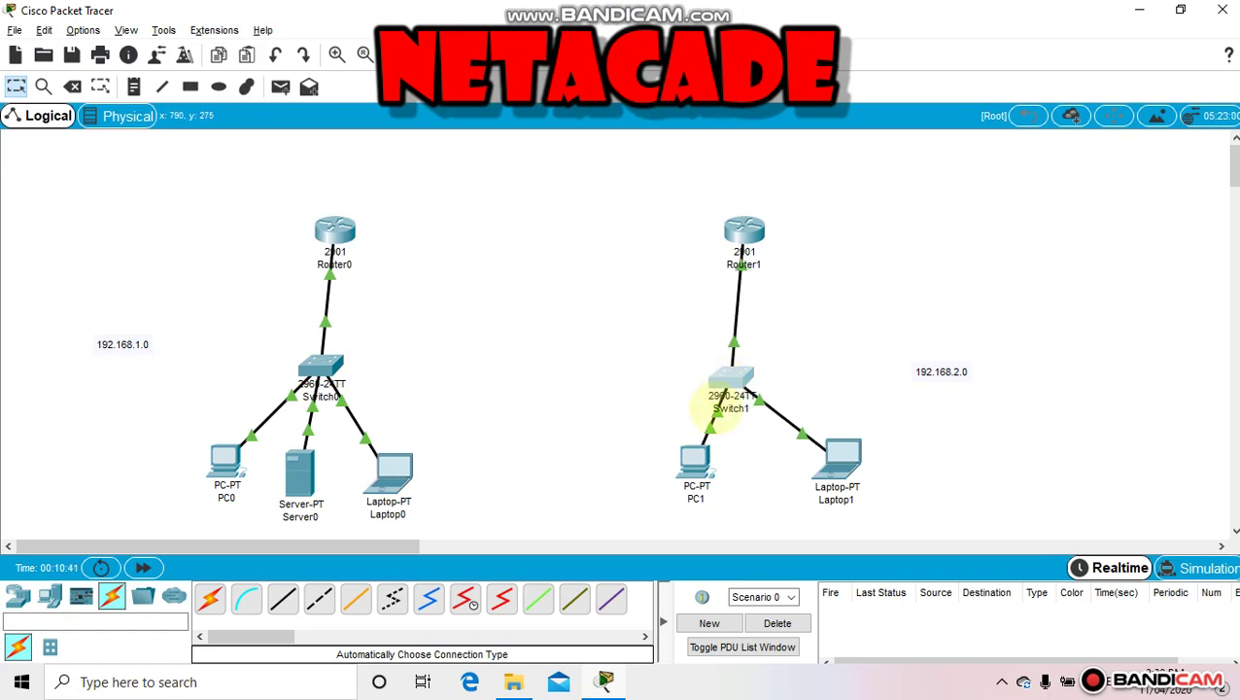
{"action": "left_click_drag", "start_coordinate": [694, 459], "coordinate": [625, 492]}
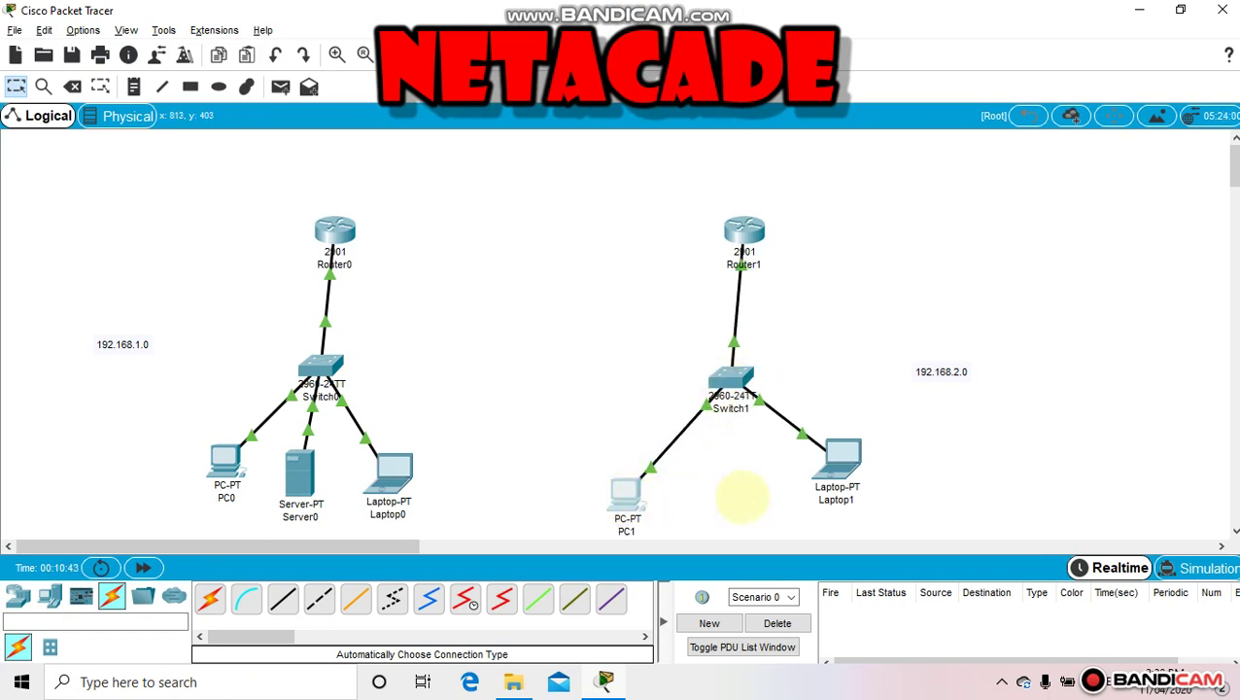
{"action": "left_click_drag", "start_coordinate": [836, 474], "coordinate": [778, 513]}
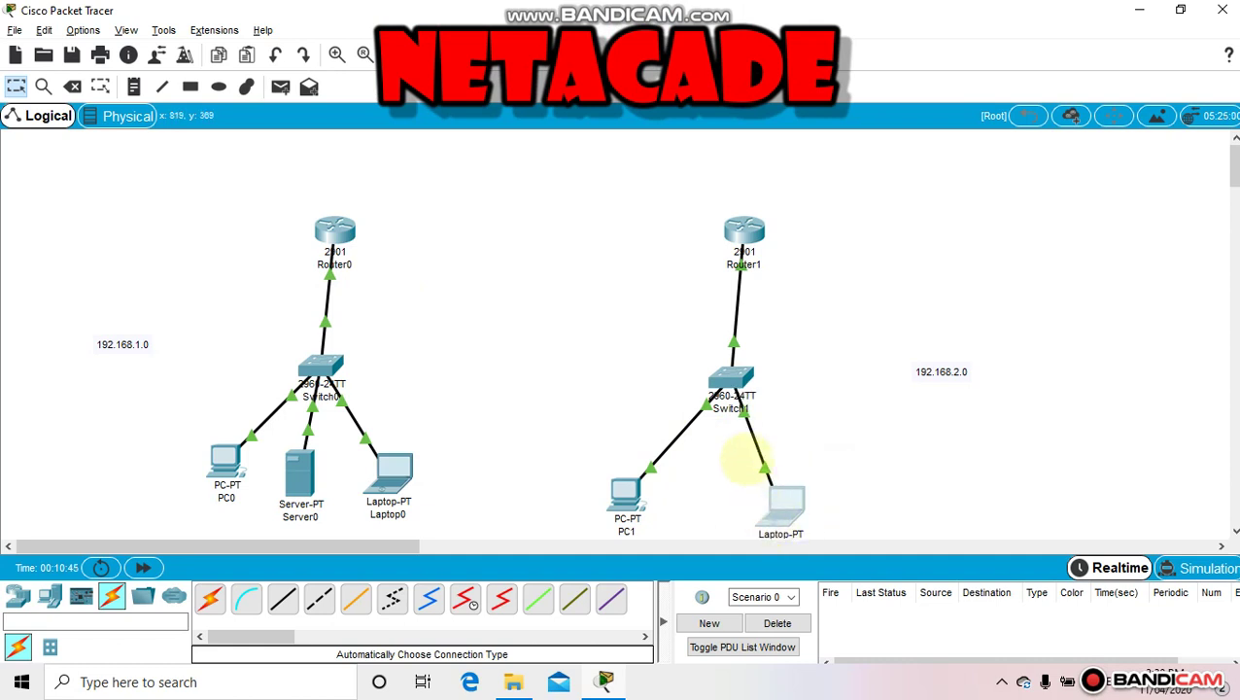
{"action": "left_click_drag", "start_coordinate": [734, 371], "coordinate": [688, 392]}
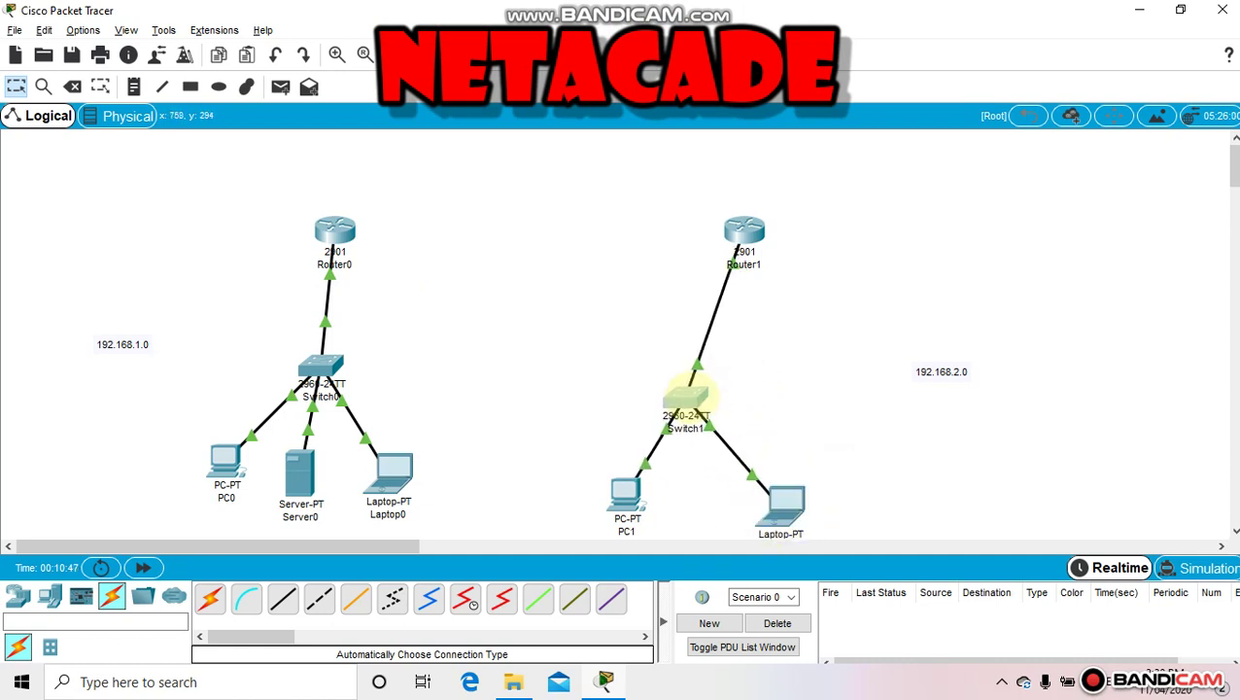
{"action": "left_click_drag", "start_coordinate": [745, 233], "coordinate": [691, 238]}
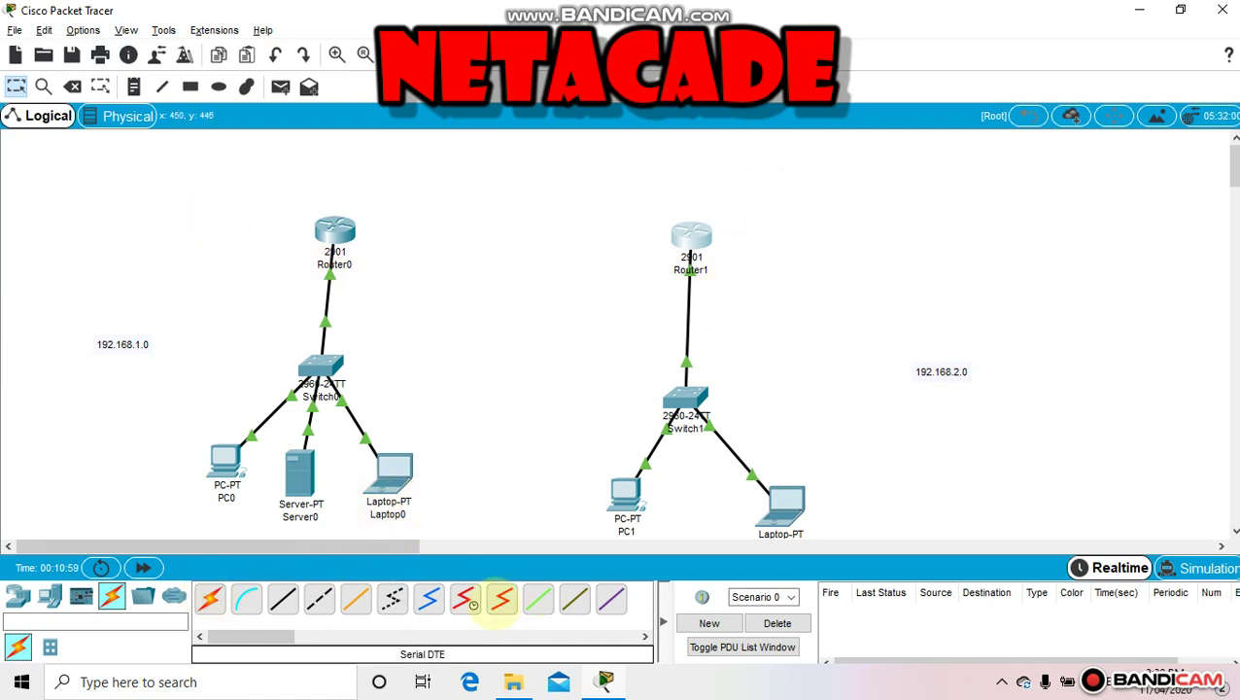
Check which ports Router0 offers for a Serial DTE cable connection.
{"action": "left_click", "coordinate": [501, 600]}
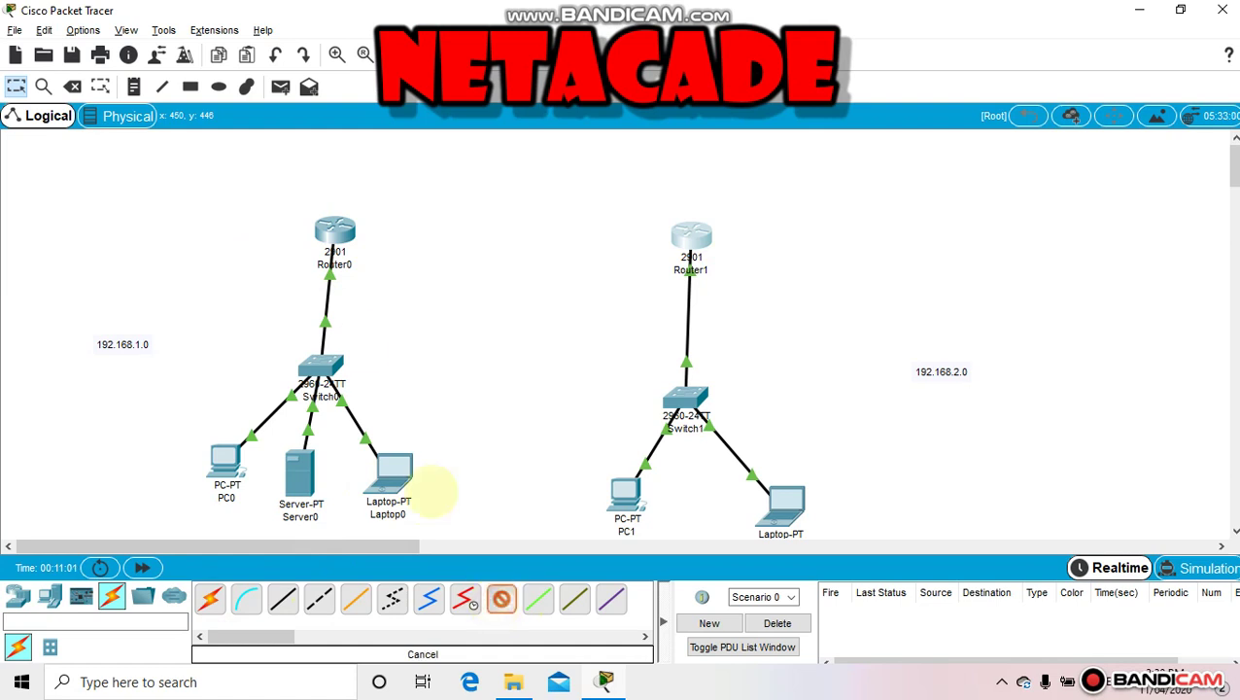
{"action": "left_click", "coordinate": [340, 226]}
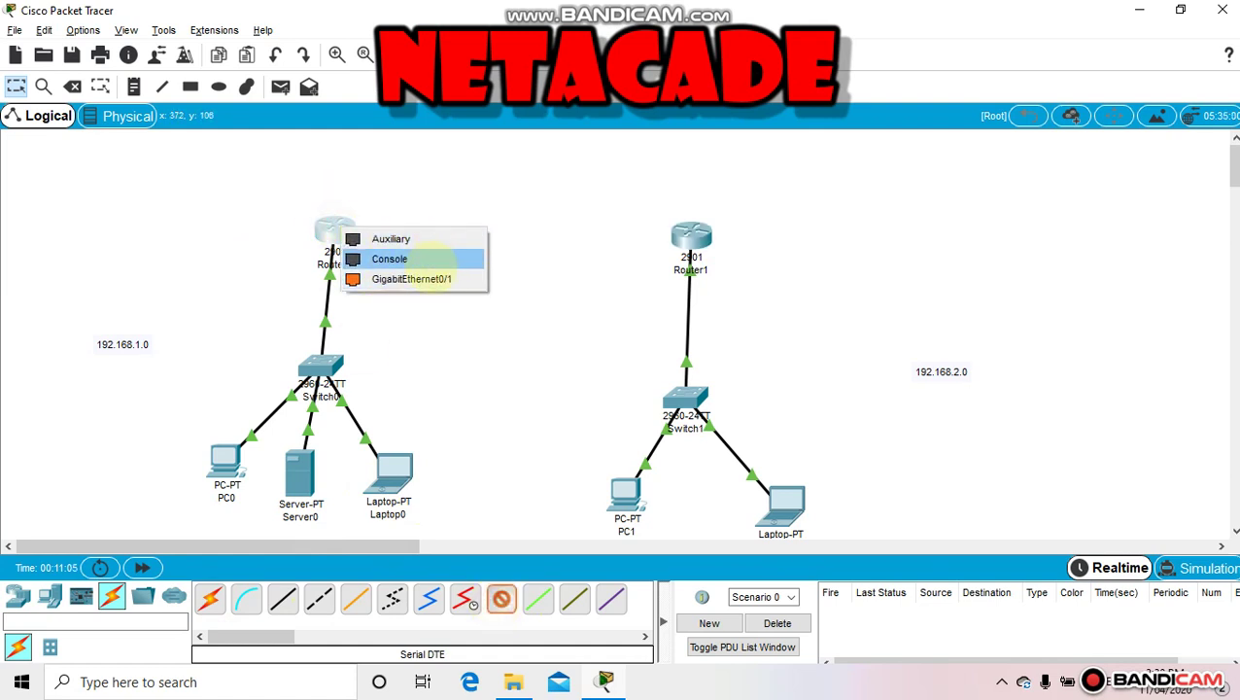
{"action": "left_click", "coordinate": [594, 188]}
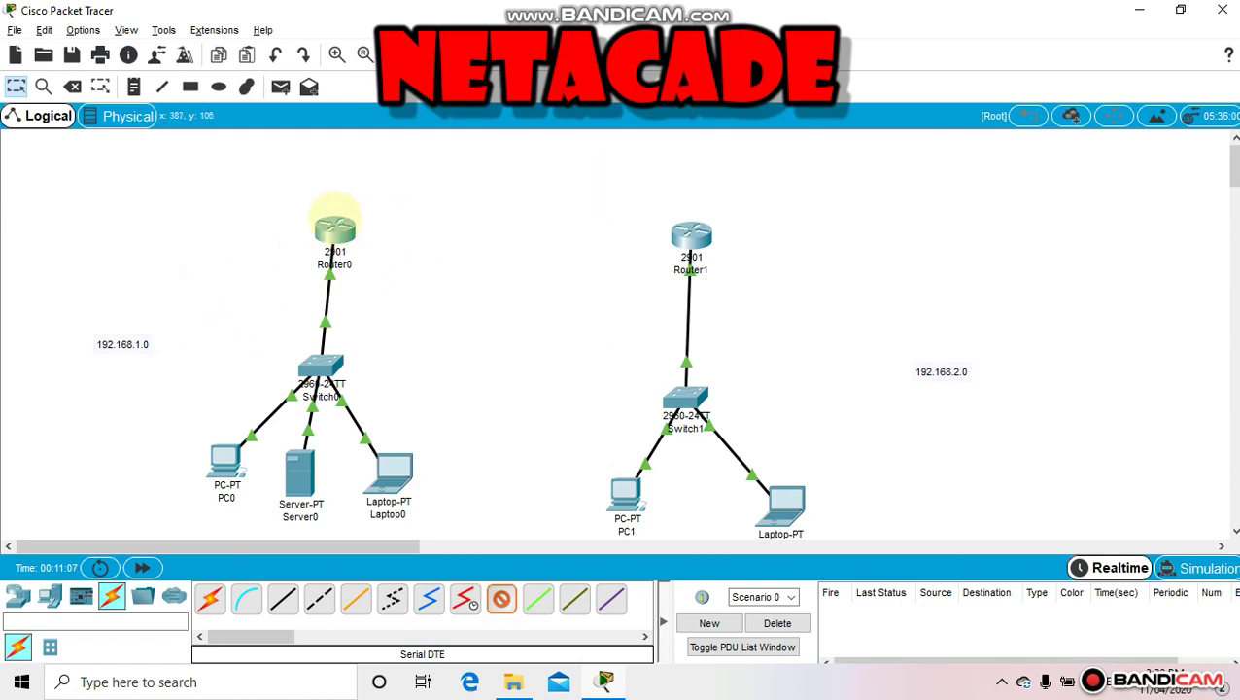
{"action": "mouse_move", "coordinate": [334, 221]}
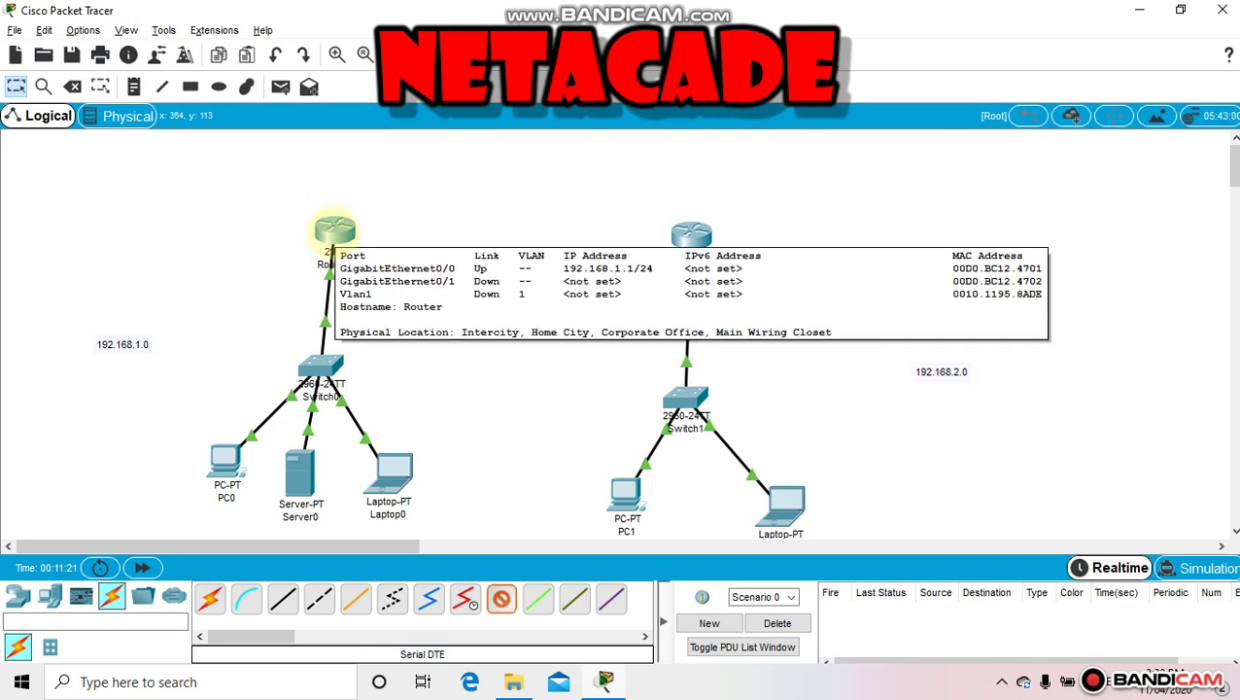
{"action": "left_click", "coordinate": [334, 231]}
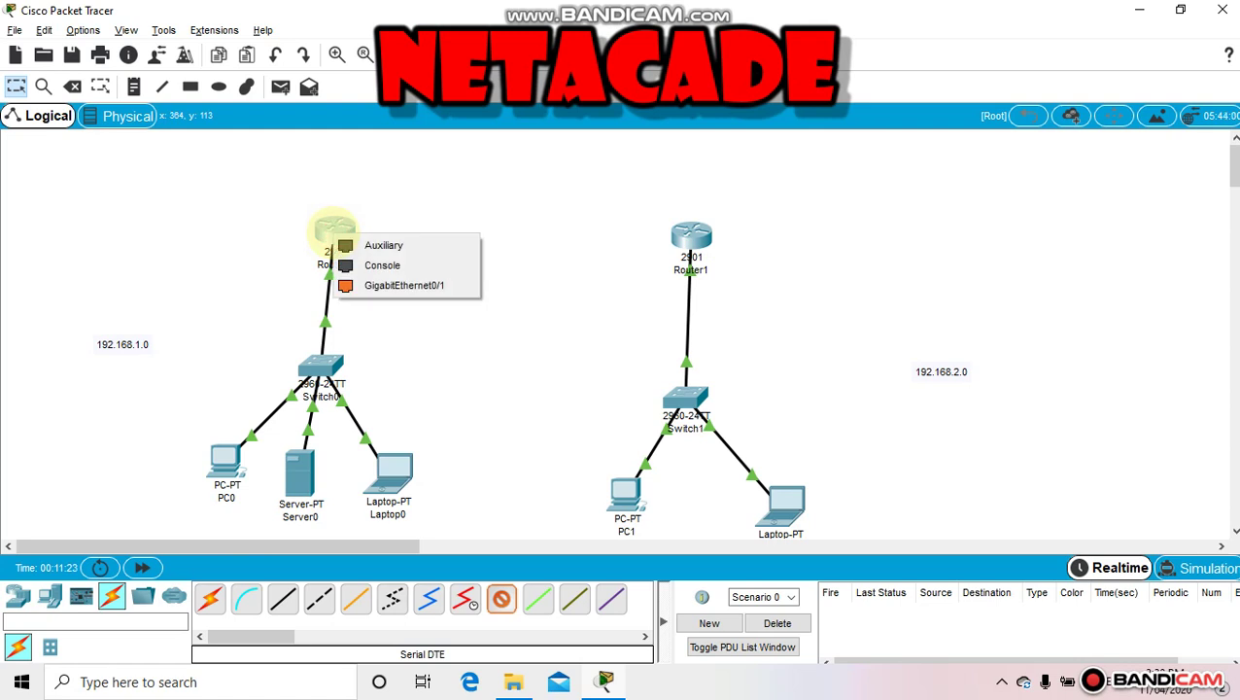
{"action": "left_click", "coordinate": [469, 202]}
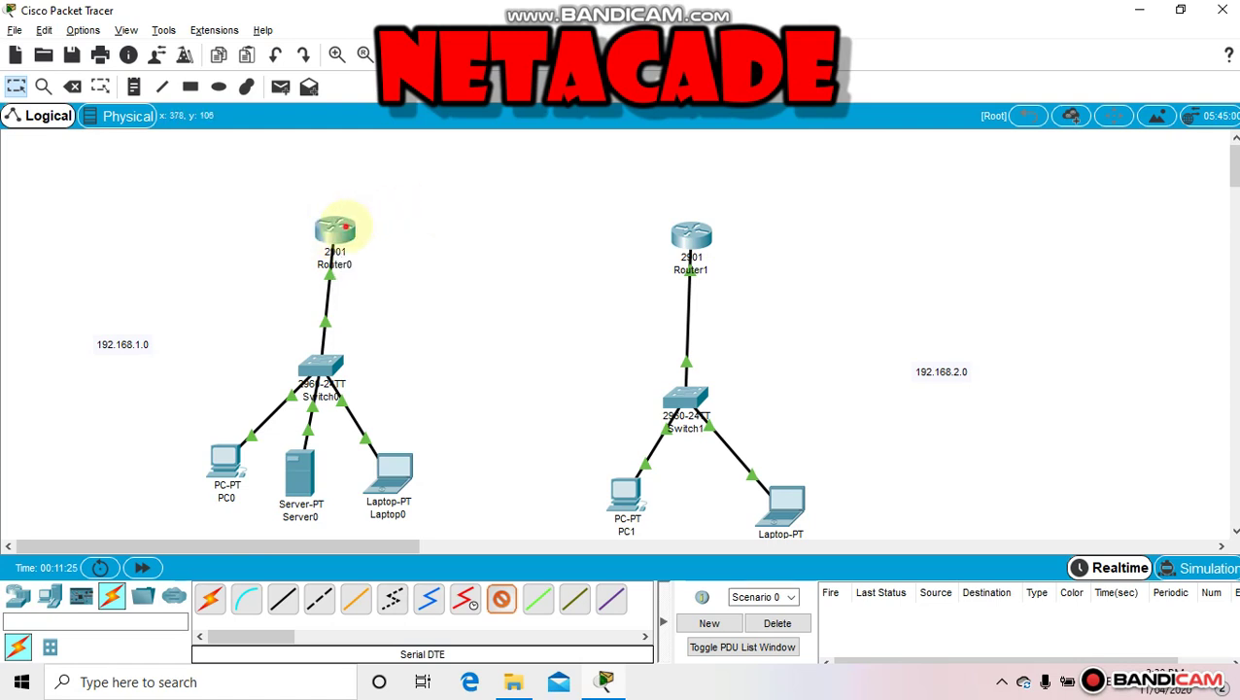
{"action": "left_click", "coordinate": [343, 223]}
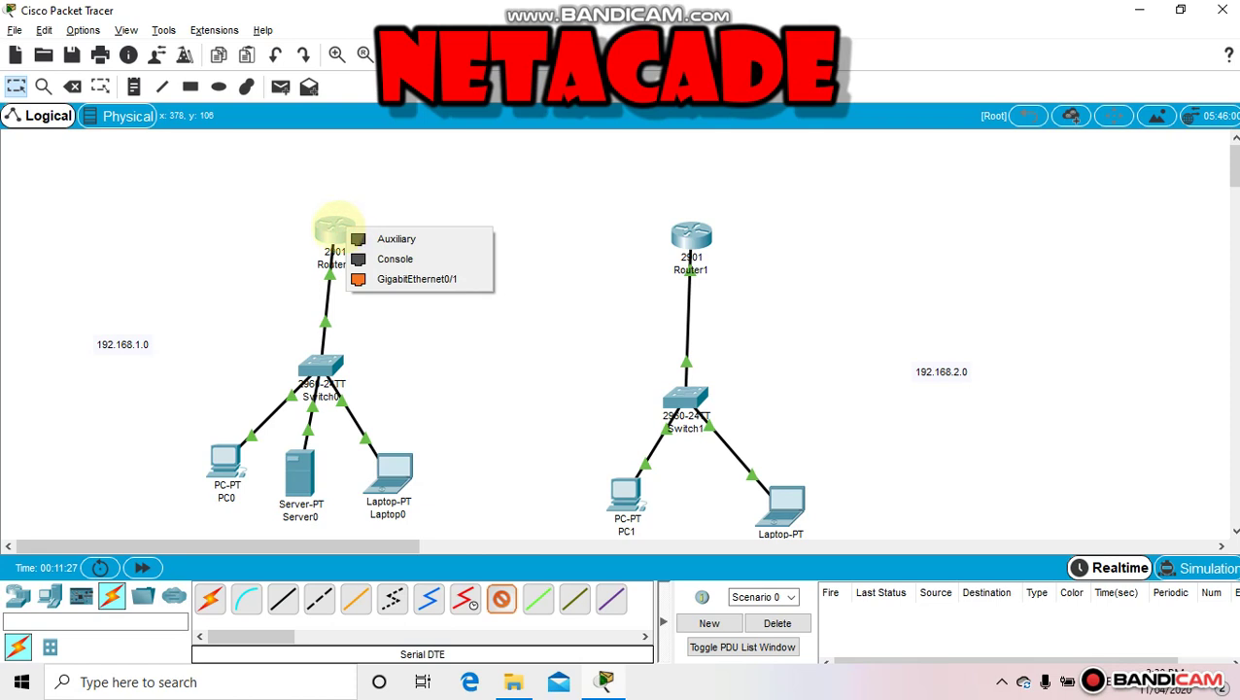
{"action": "left_click", "coordinate": [374, 200]}
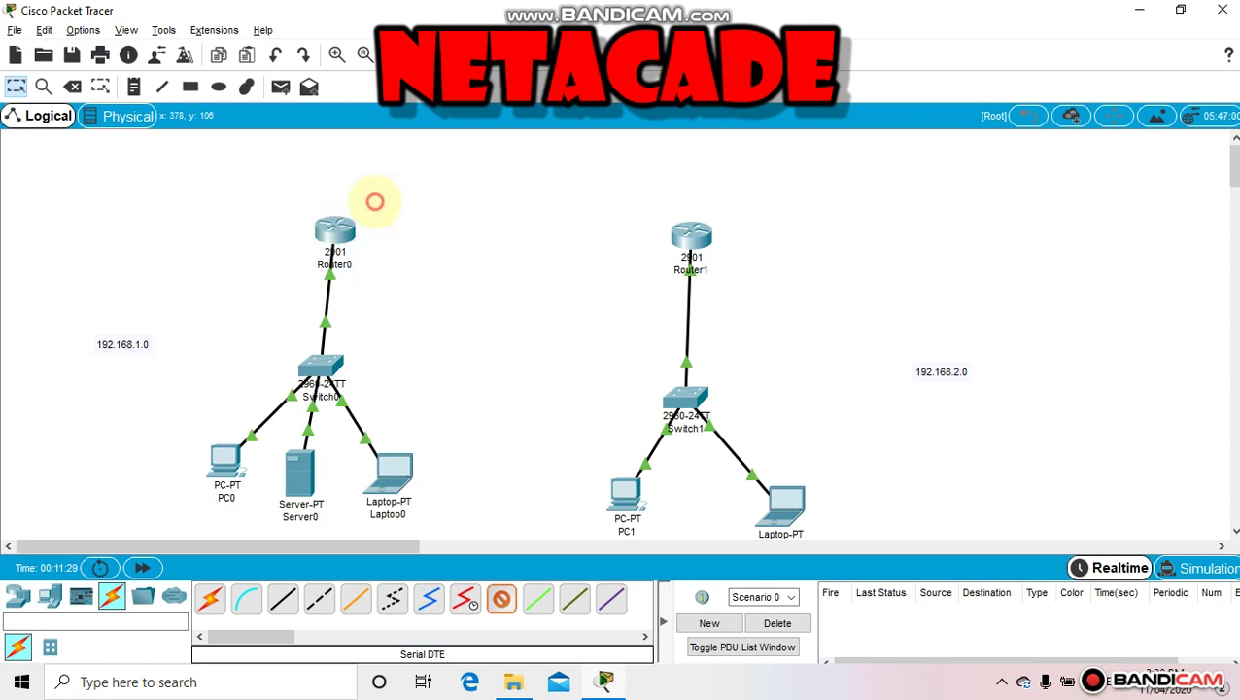
{"action": "left_click", "coordinate": [336, 222]}
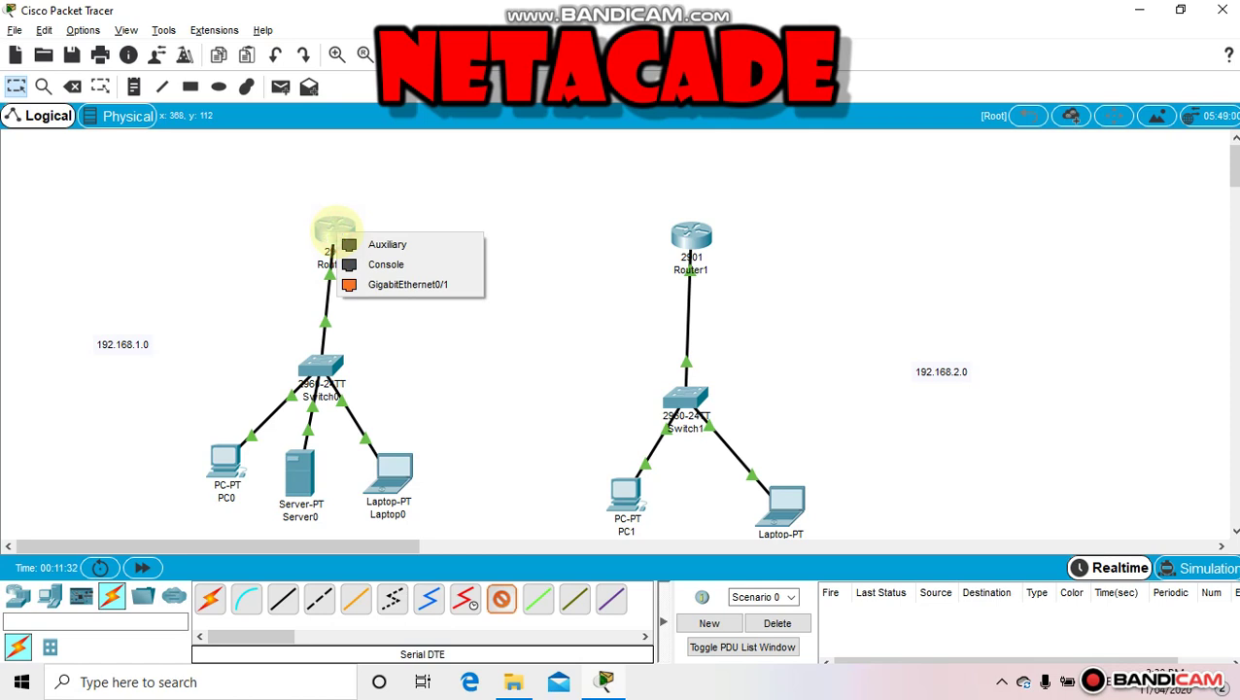
{"action": "left_click", "coordinate": [516, 412]}
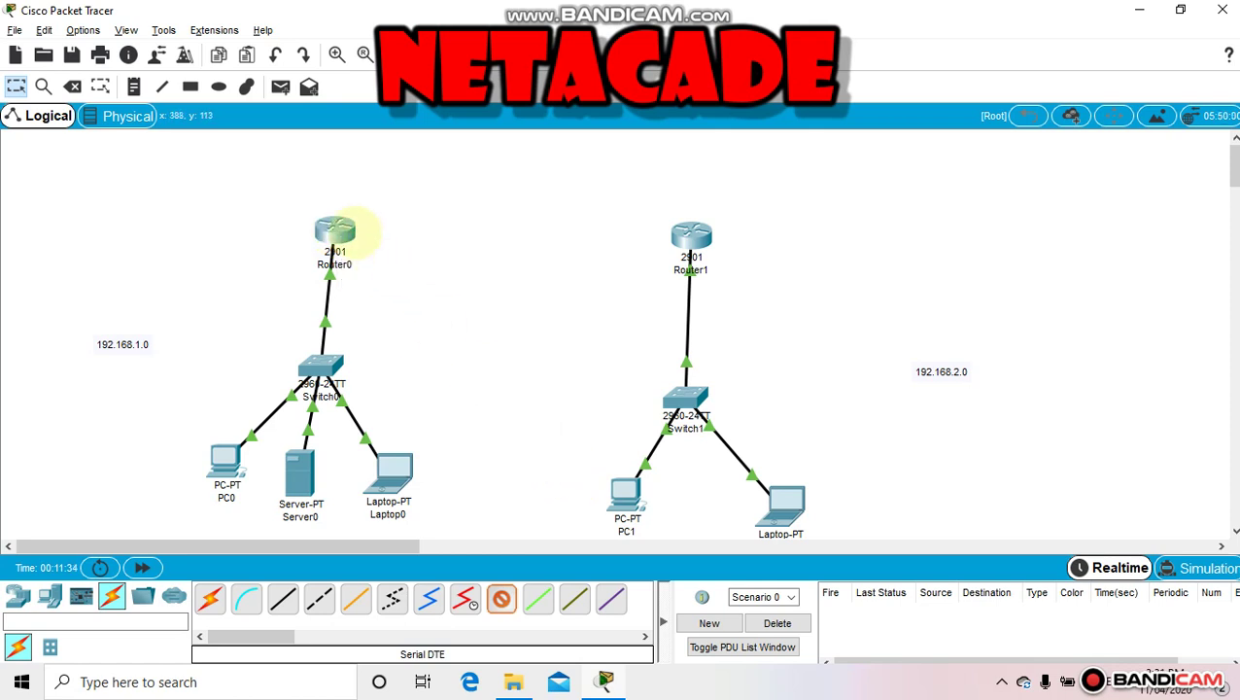
{"action": "left_click", "coordinate": [338, 229]}
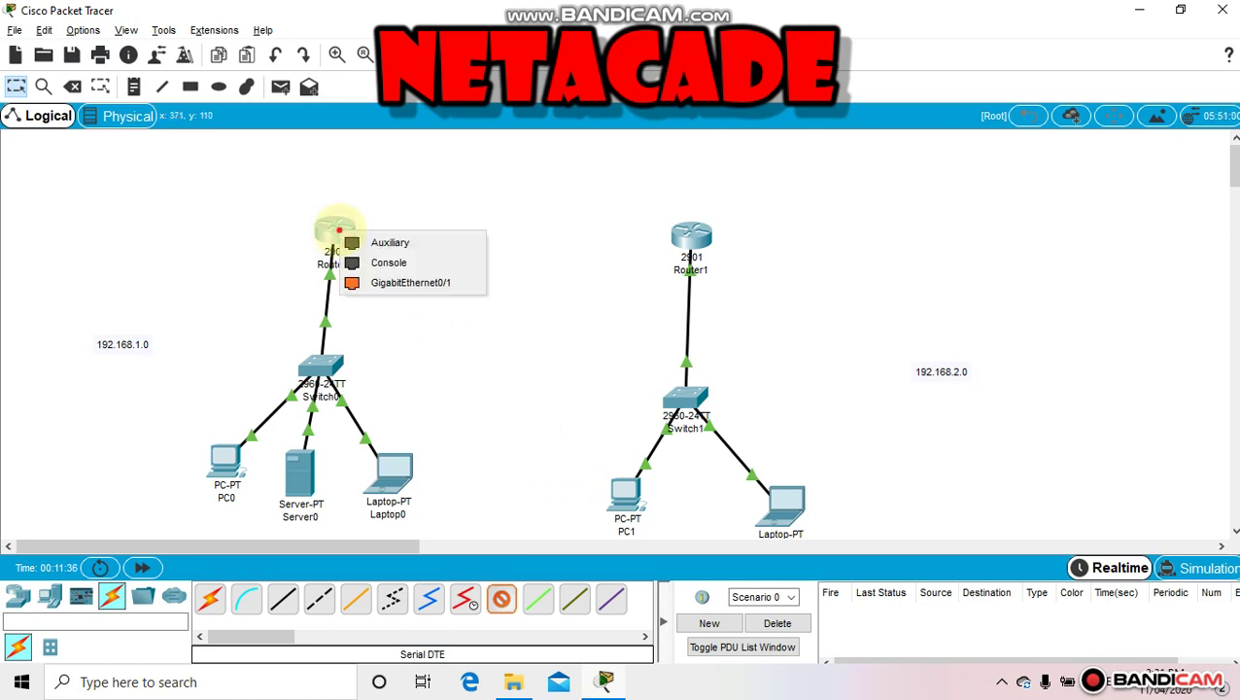
{"action": "left_click", "coordinate": [575, 362]}
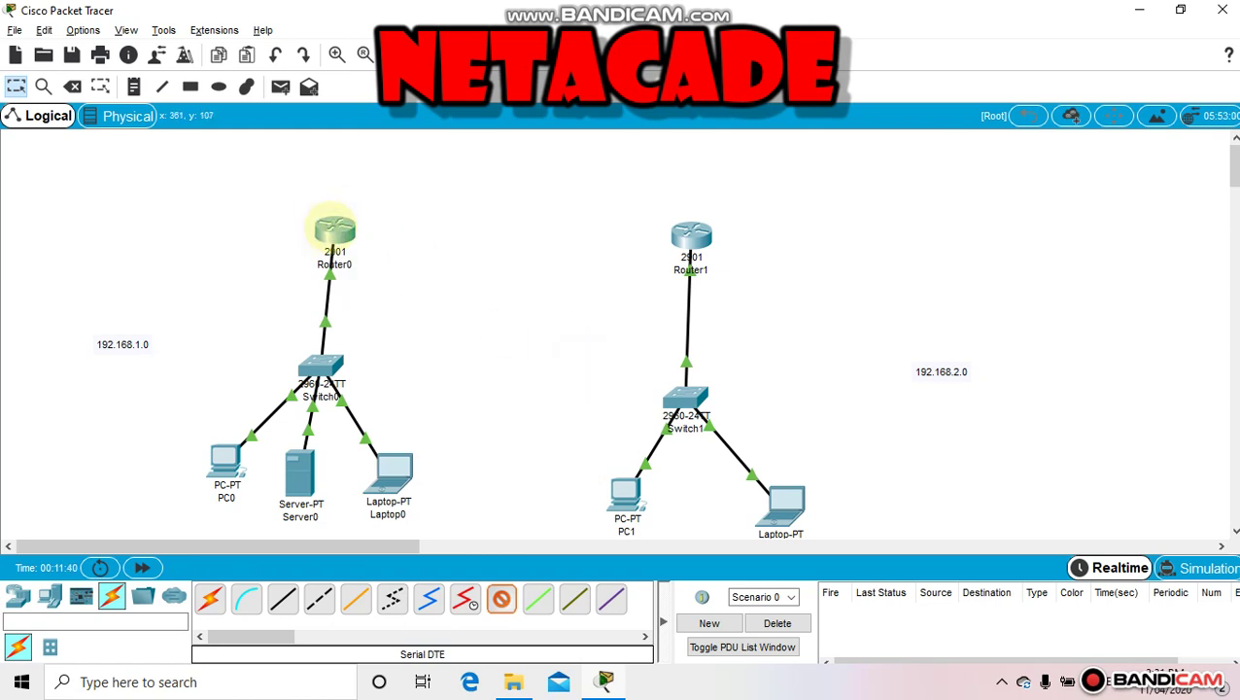
{"action": "left_click", "coordinate": [331, 228]}
{"action": "left_click", "coordinate": [360, 207]}
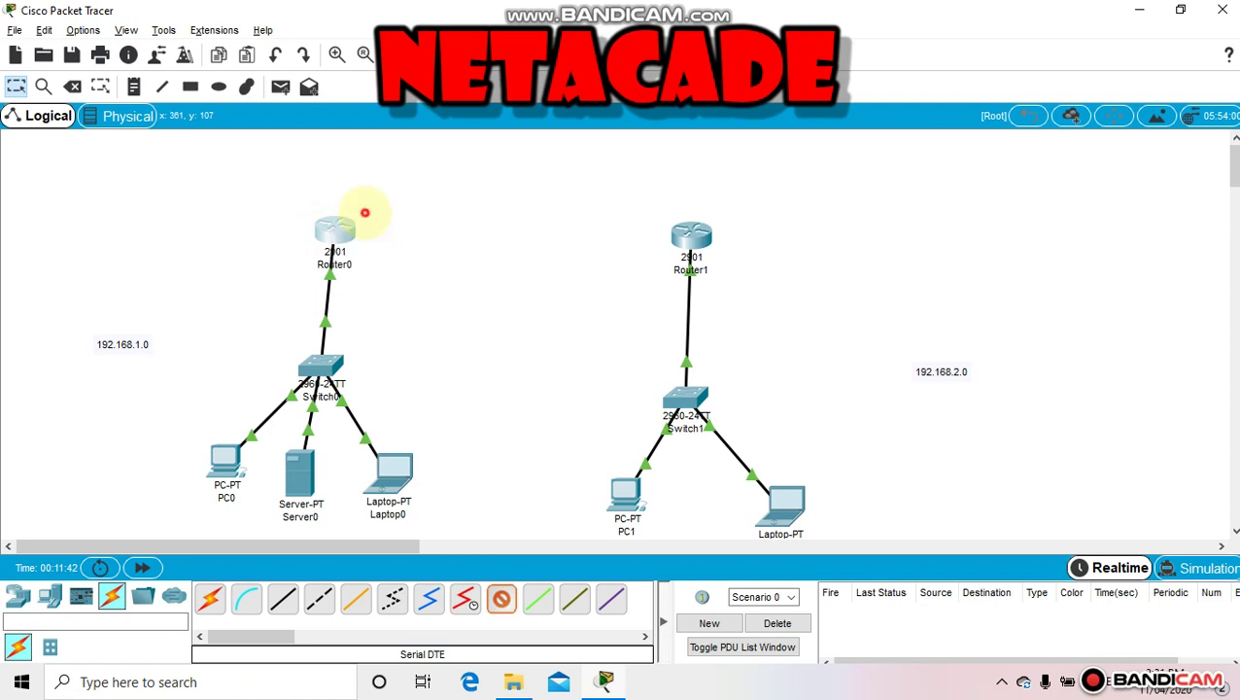
{"action": "left_click", "coordinate": [100, 87]}
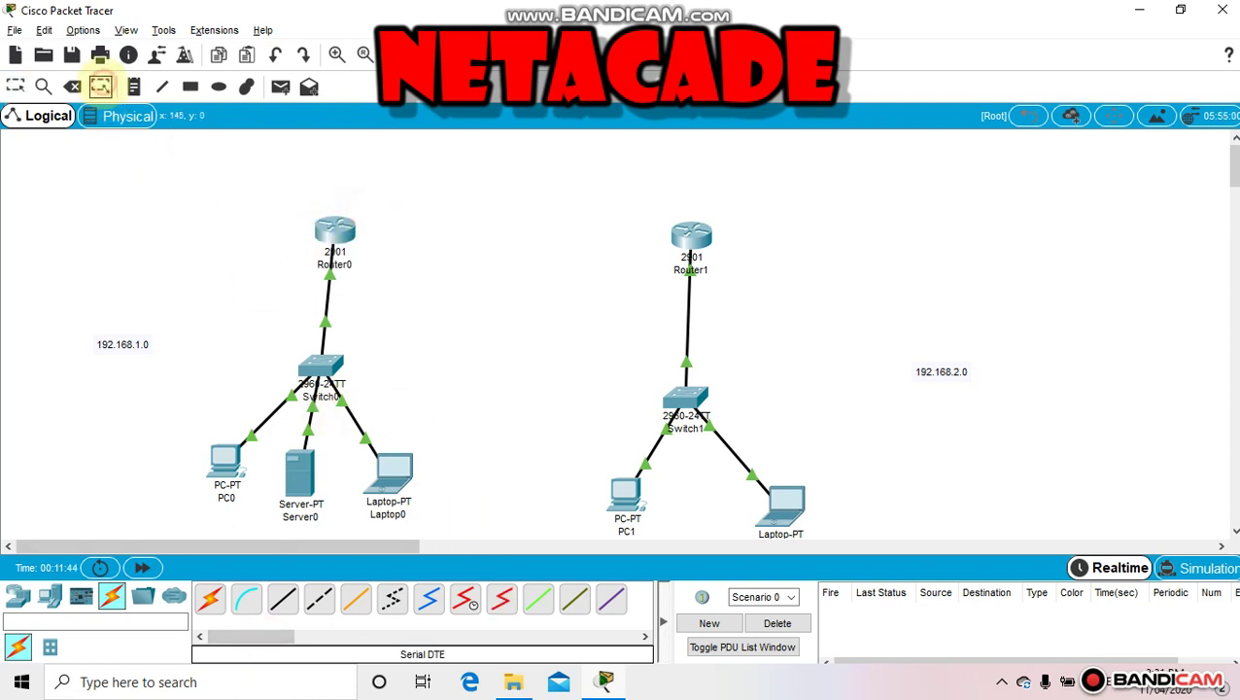
{"action": "left_click", "coordinate": [335, 235]}
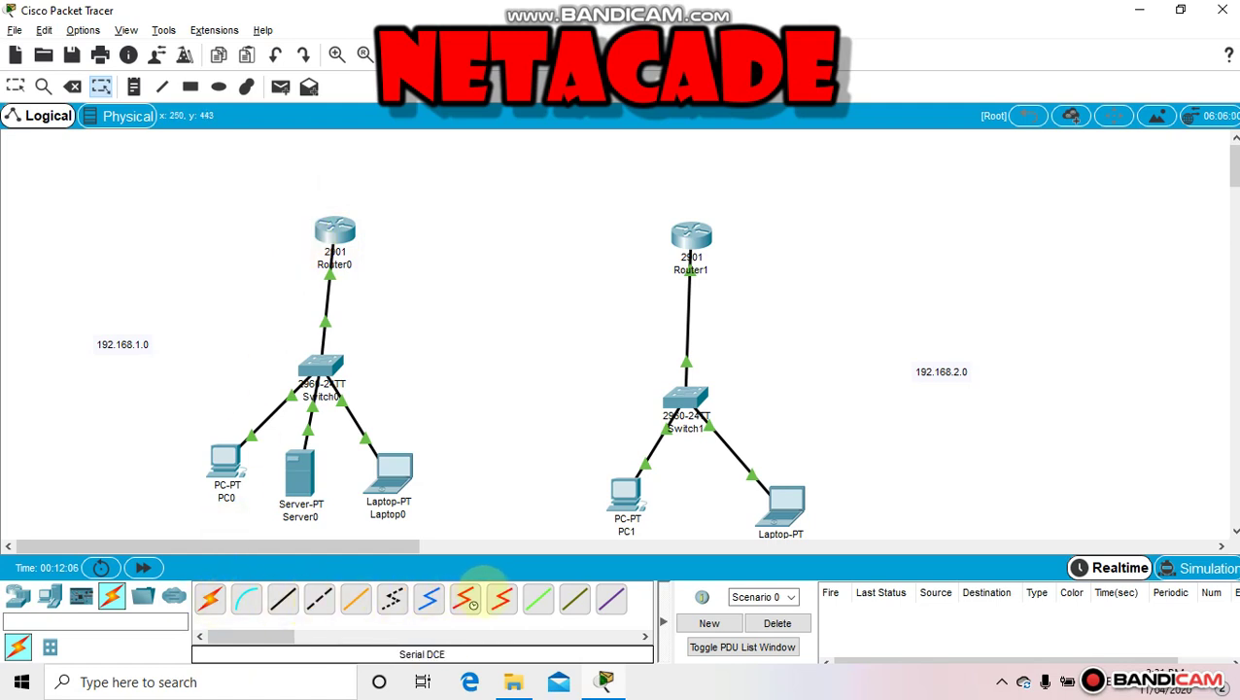
{"action": "left_click", "coordinate": [498, 598]}
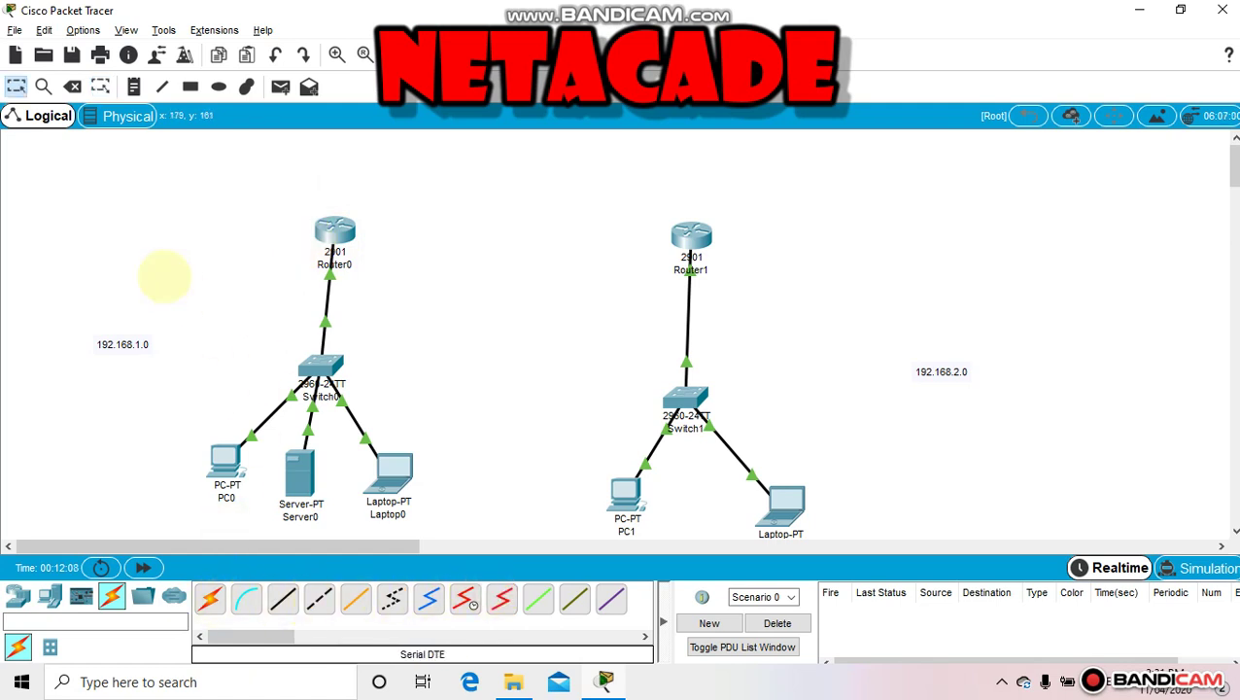
Open Router0's physical device view and try to install an HWIC-1GE-SFP module with the power on.
{"action": "left_click", "coordinate": [330, 232]}
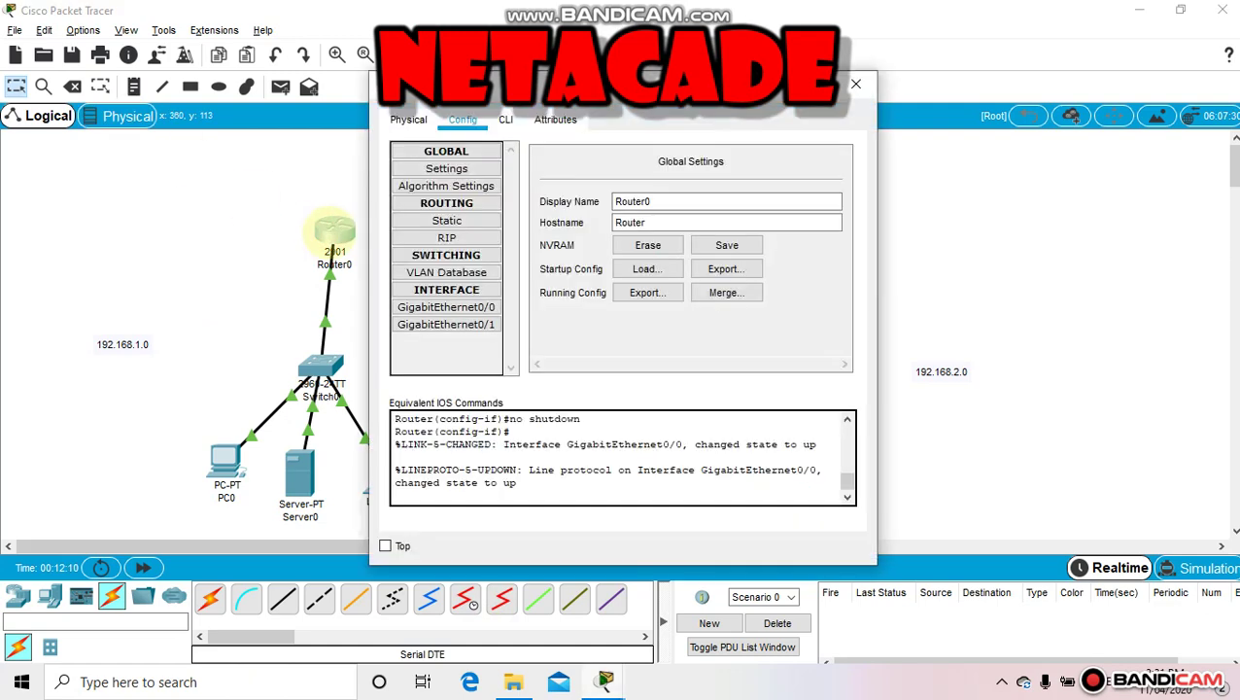
{"action": "left_click_drag", "start_coordinate": [579, 92], "coordinate": [768, 102]}
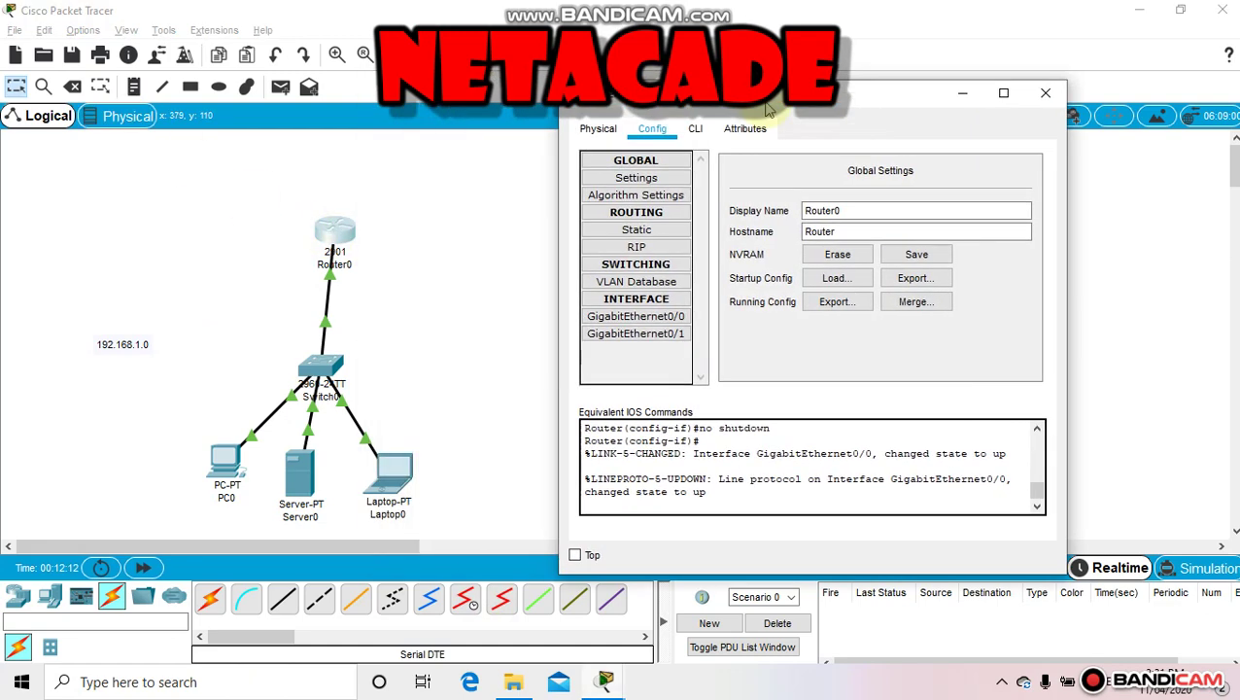
{"action": "left_click", "coordinate": [587, 131]}
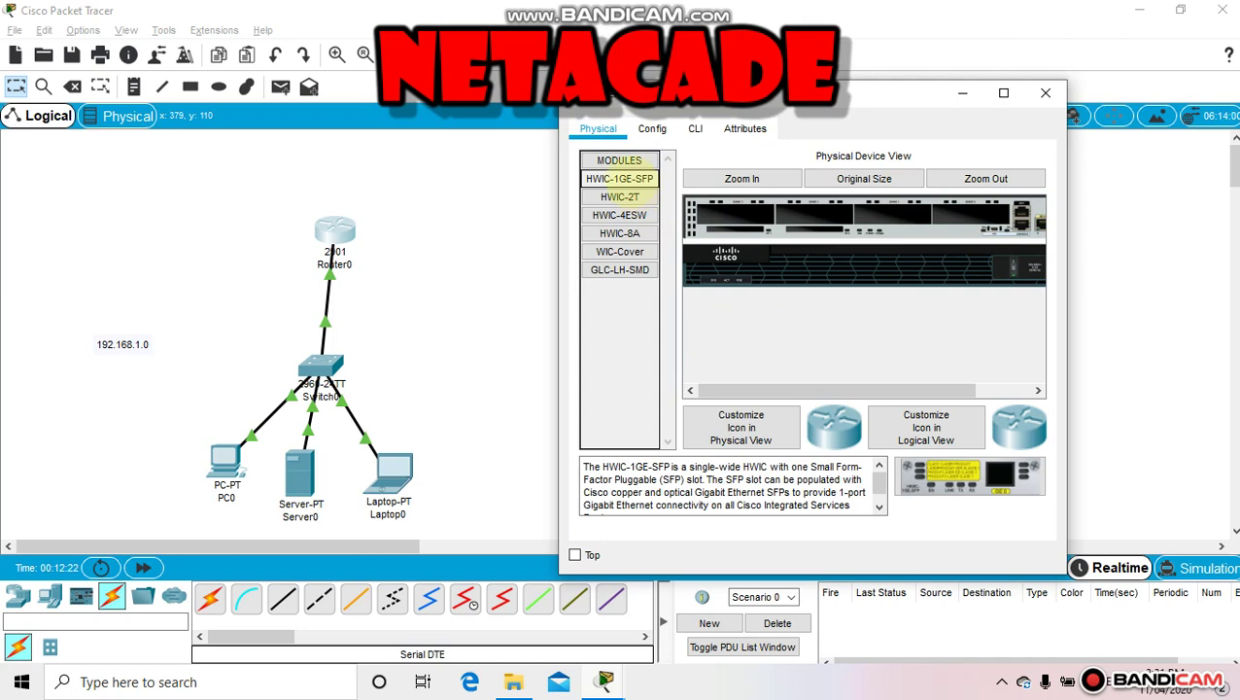
{"action": "left_click_drag", "start_coordinate": [627, 181], "coordinate": [919, 210]}
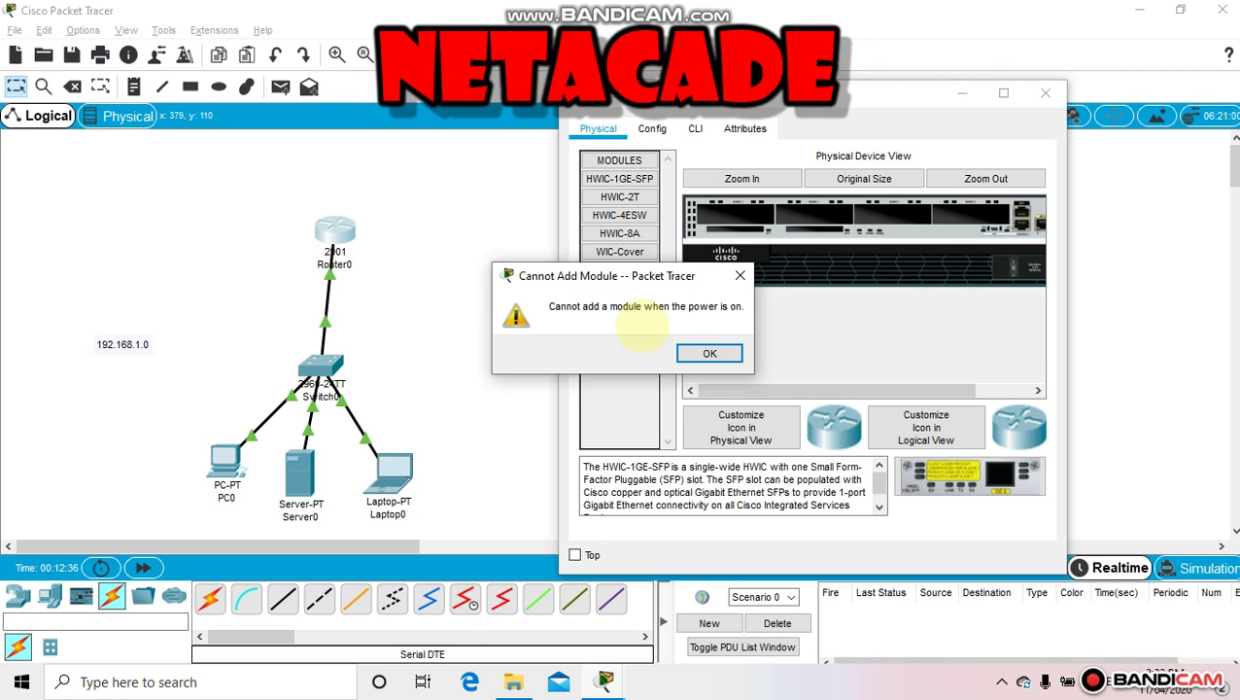
{"action": "left_click", "coordinate": [708, 354]}
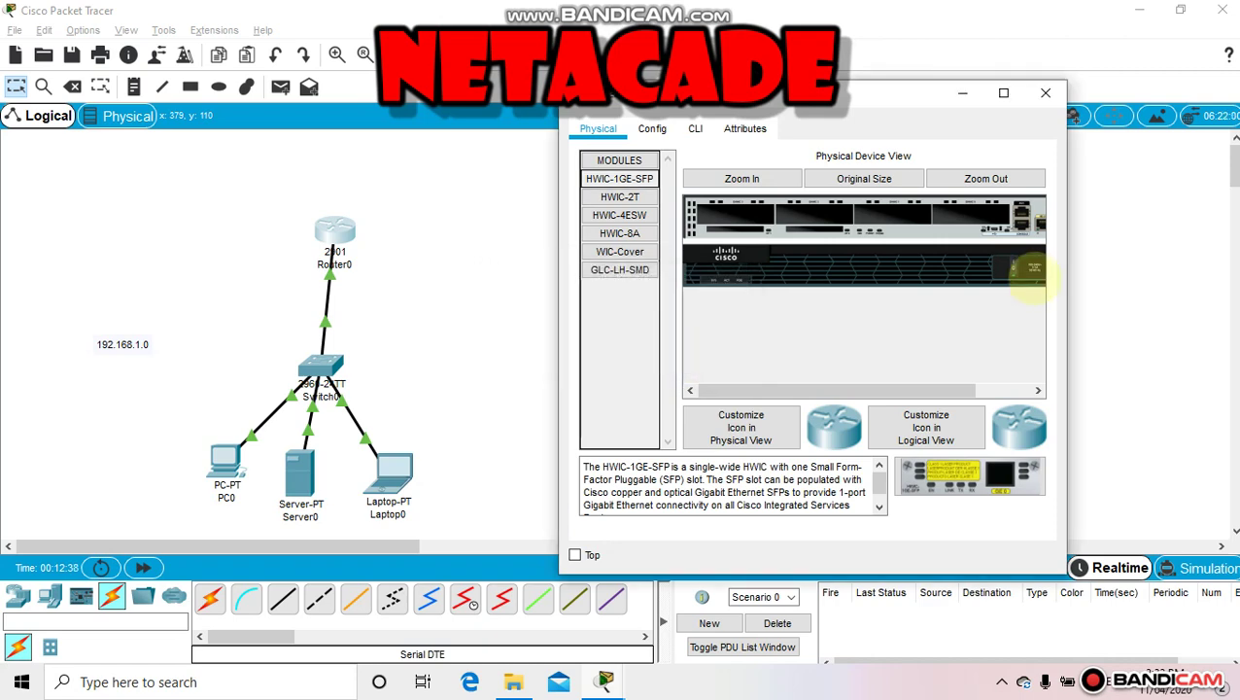
Power off Router0, install the HWIC-1GE-SFP and HWIC-2T modules in its free slots, and restore power.
{"action": "left_click", "coordinate": [1014, 266]}
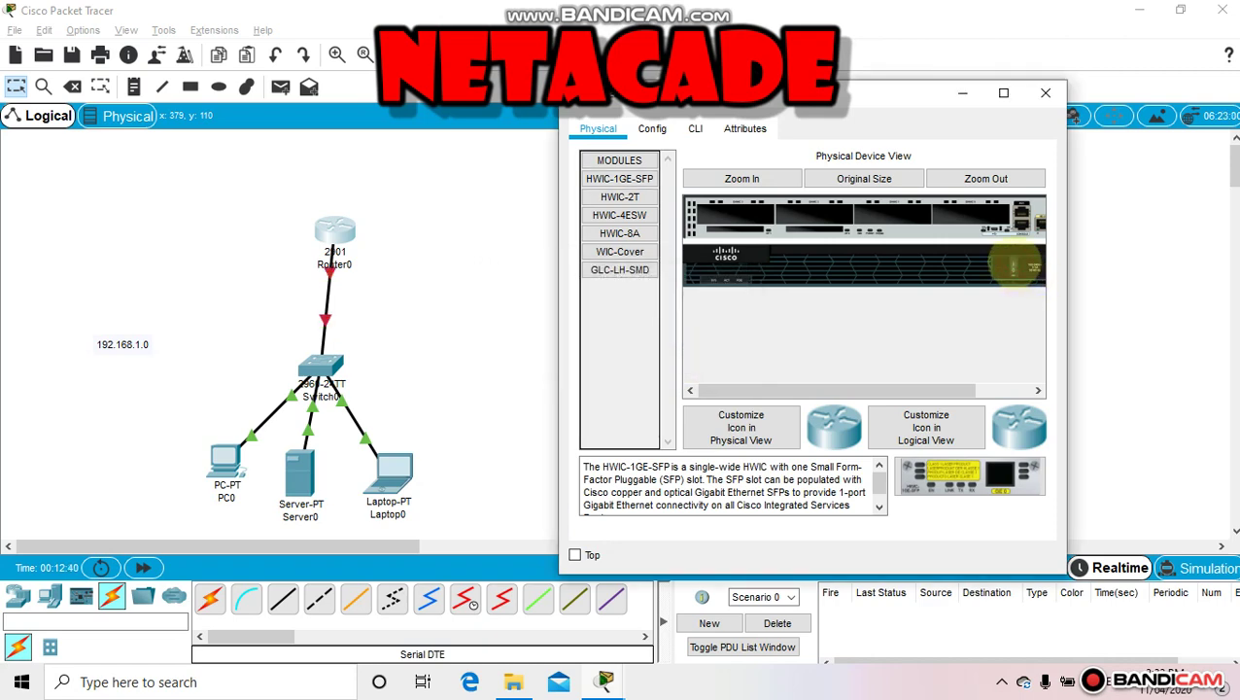
{"action": "left_click_drag", "start_coordinate": [619, 179], "coordinate": [885, 214]}
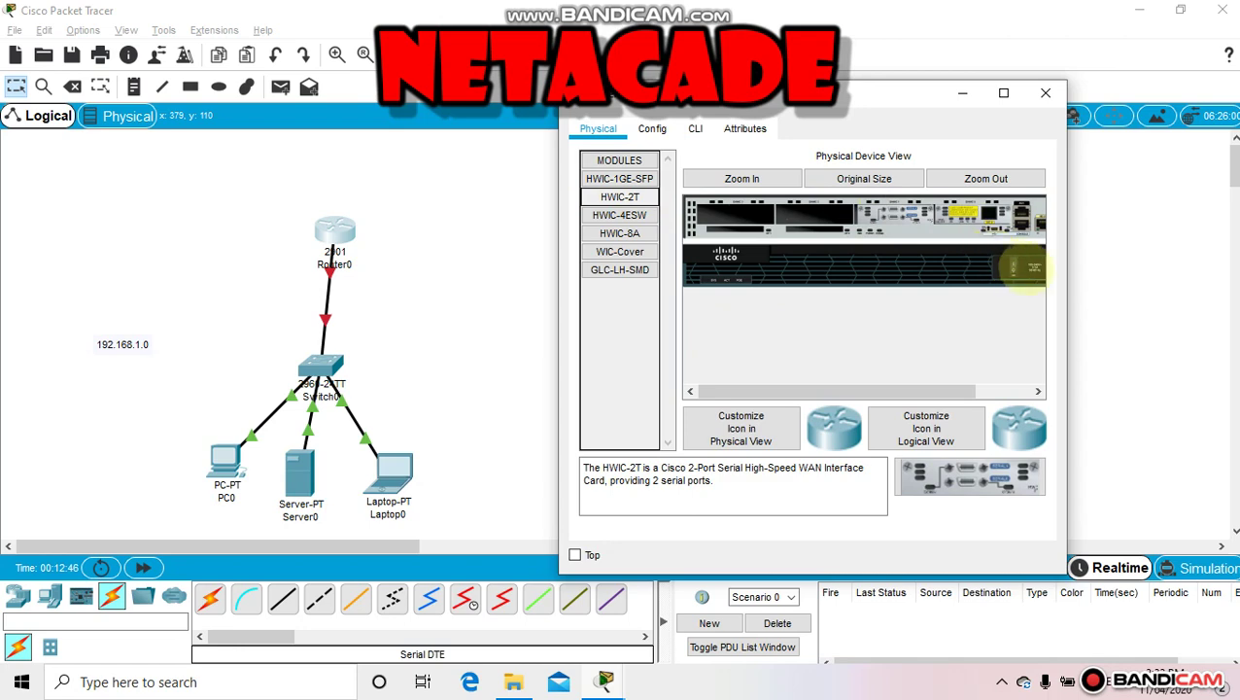
{"action": "left_click", "coordinate": [1011, 264]}
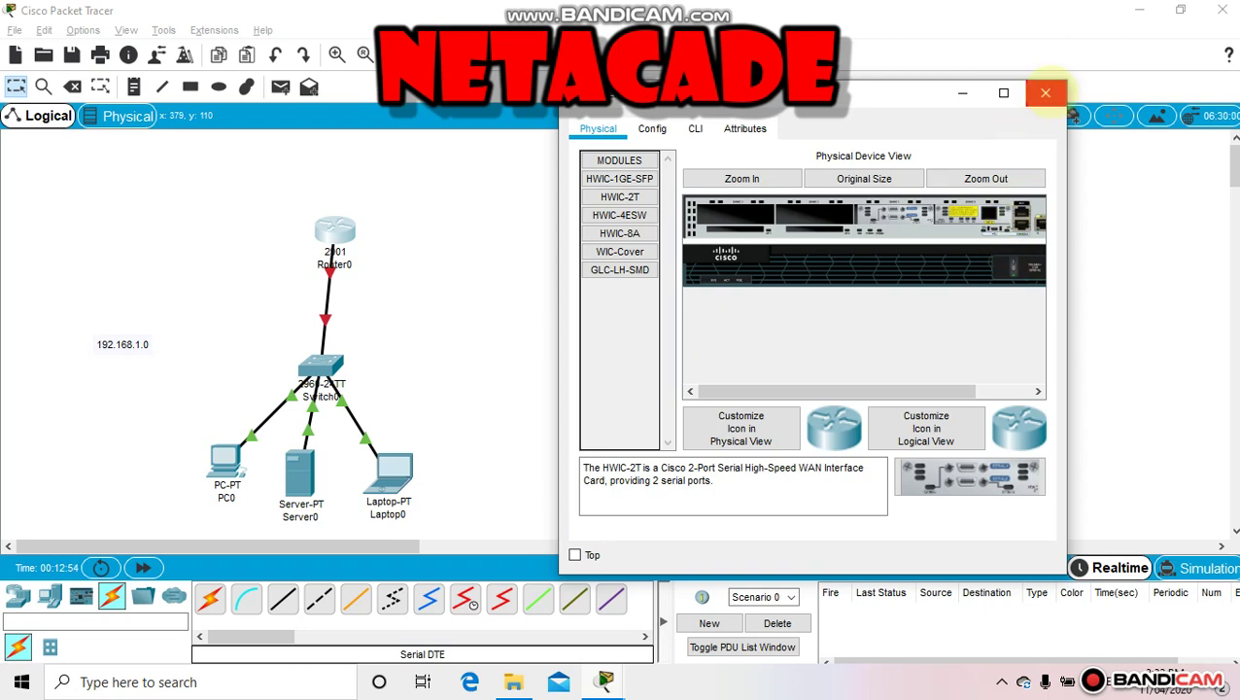
{"action": "left_click", "coordinate": [1045, 92]}
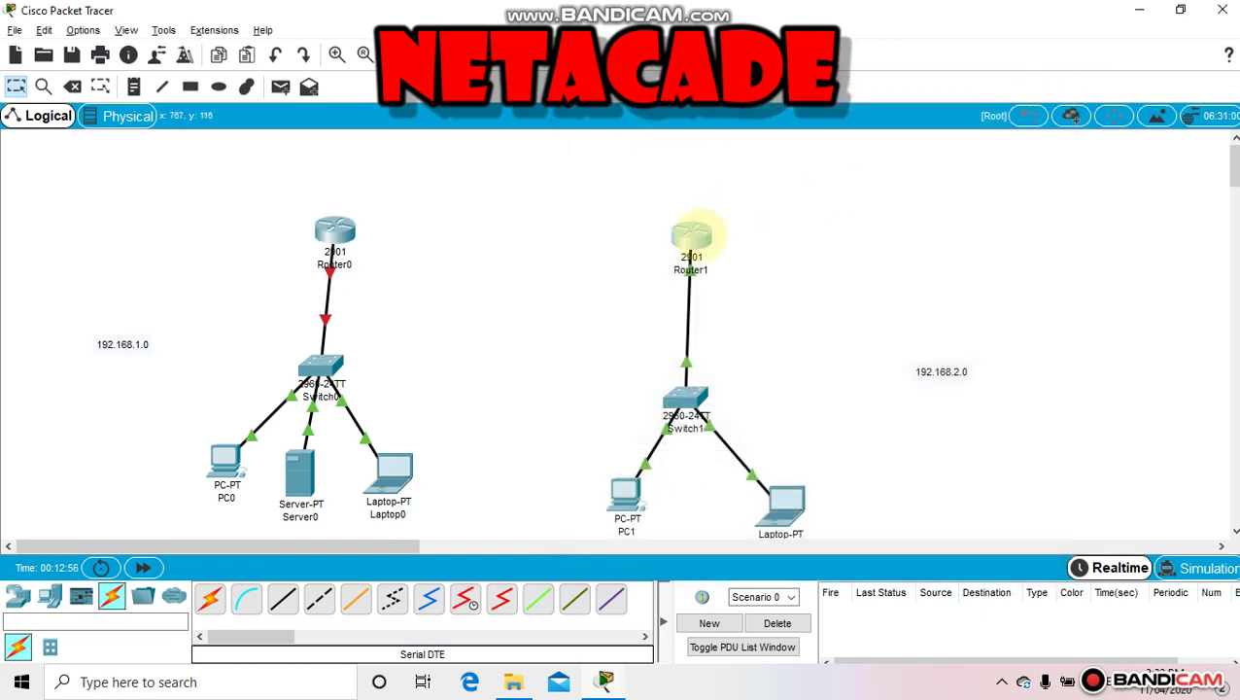
Open Router1's physical device view with its list of installable modules.
{"action": "left_click", "coordinate": [693, 235]}
{"action": "left_click_drag", "start_coordinate": [738, 76], "coordinate": [1080, 56]}
{"action": "left_click", "coordinate": [782, 101]}
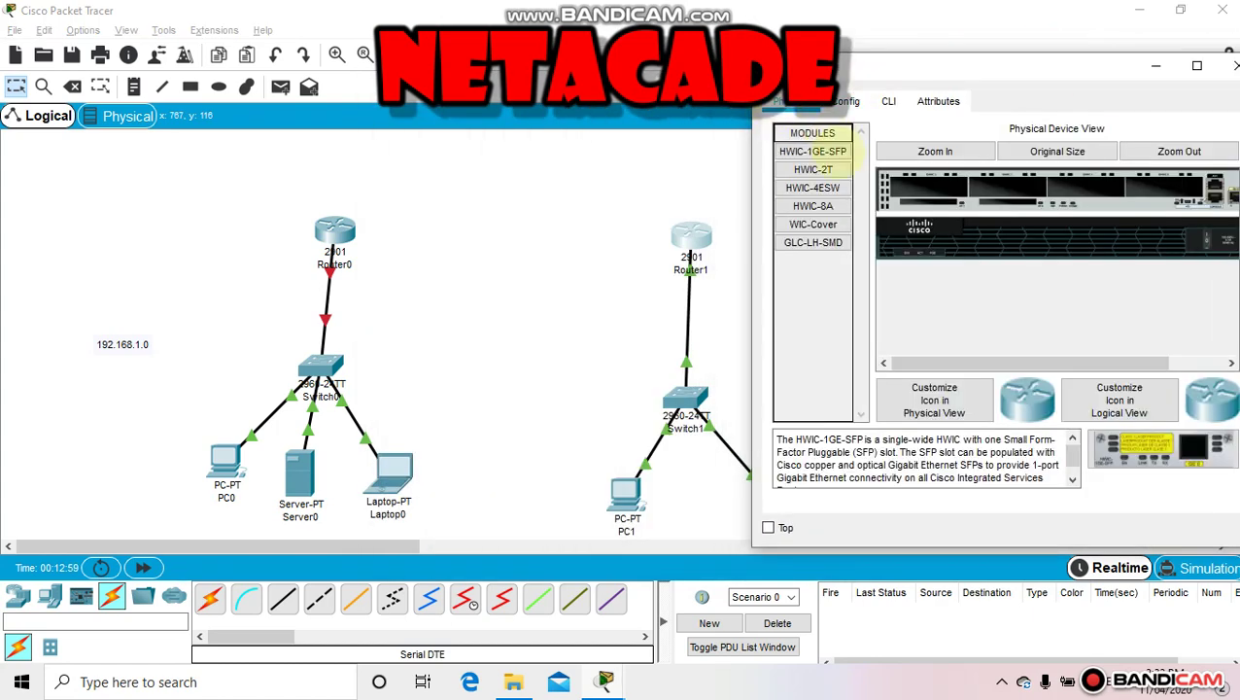
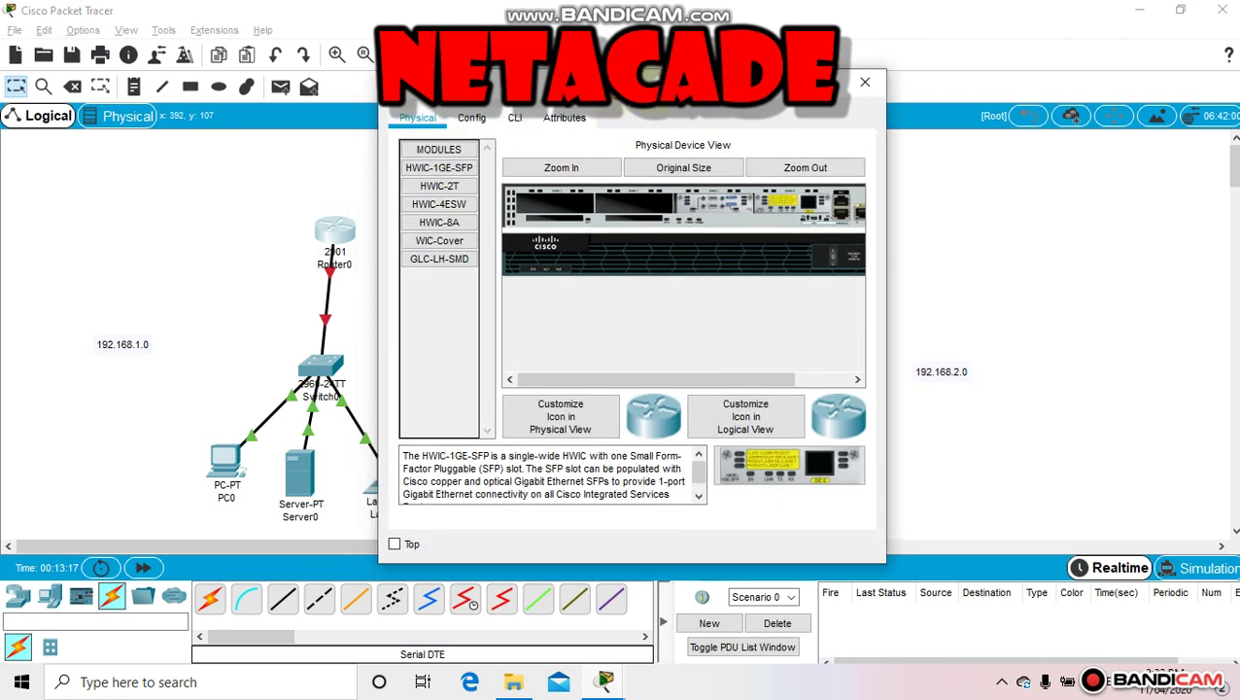
Turn on the GigabitEthernet0/0 port in Router0's interface configuration and close the router's window.
{"action": "left_click_drag", "start_coordinate": [619, 79], "coordinate": [644, 79]}
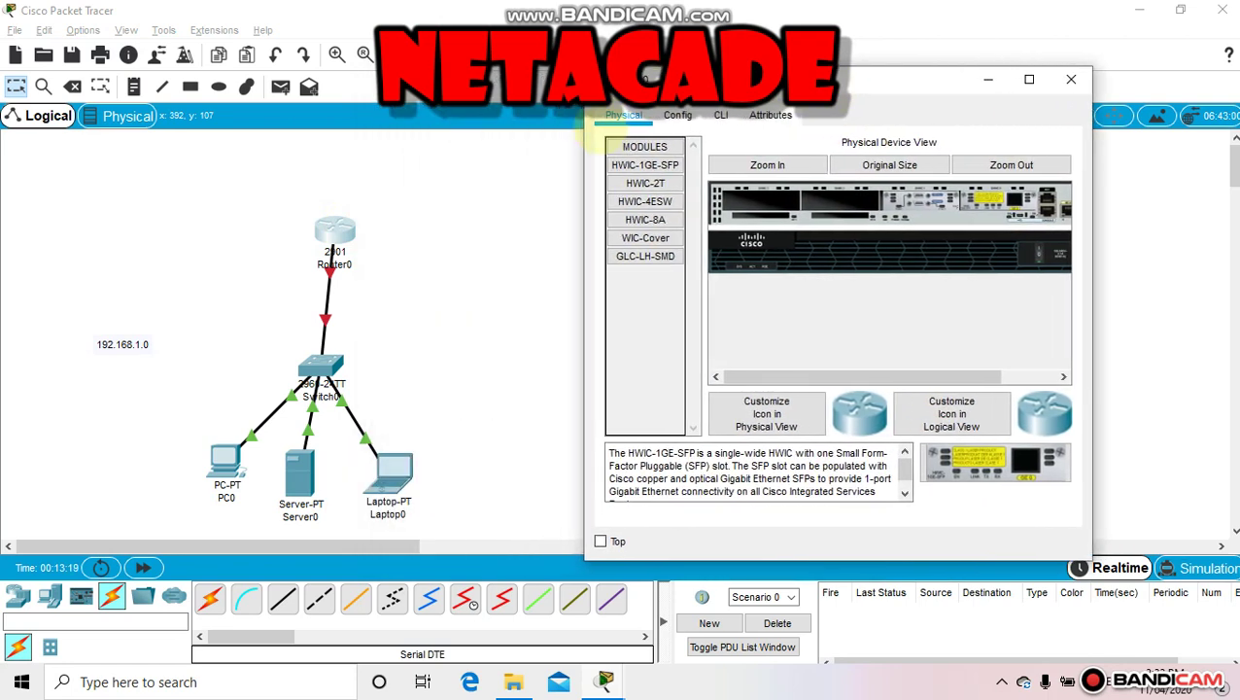
{"action": "left_click", "coordinate": [677, 115]}
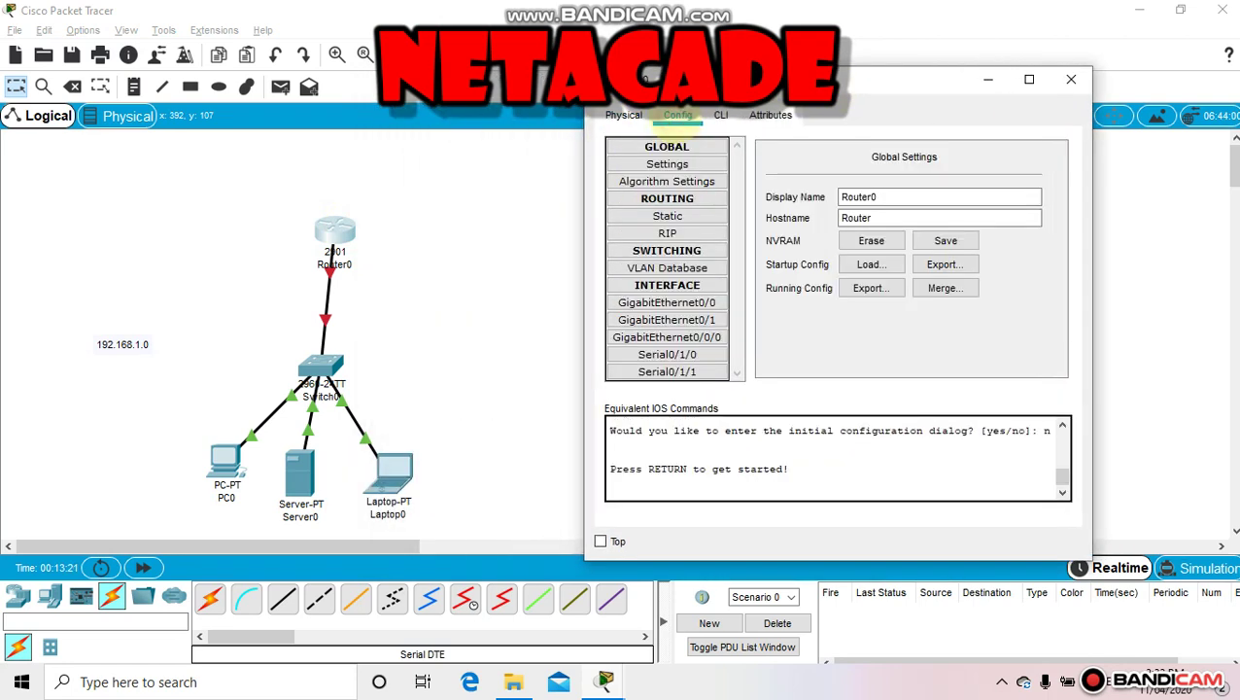
{"action": "left_click", "coordinate": [624, 115]}
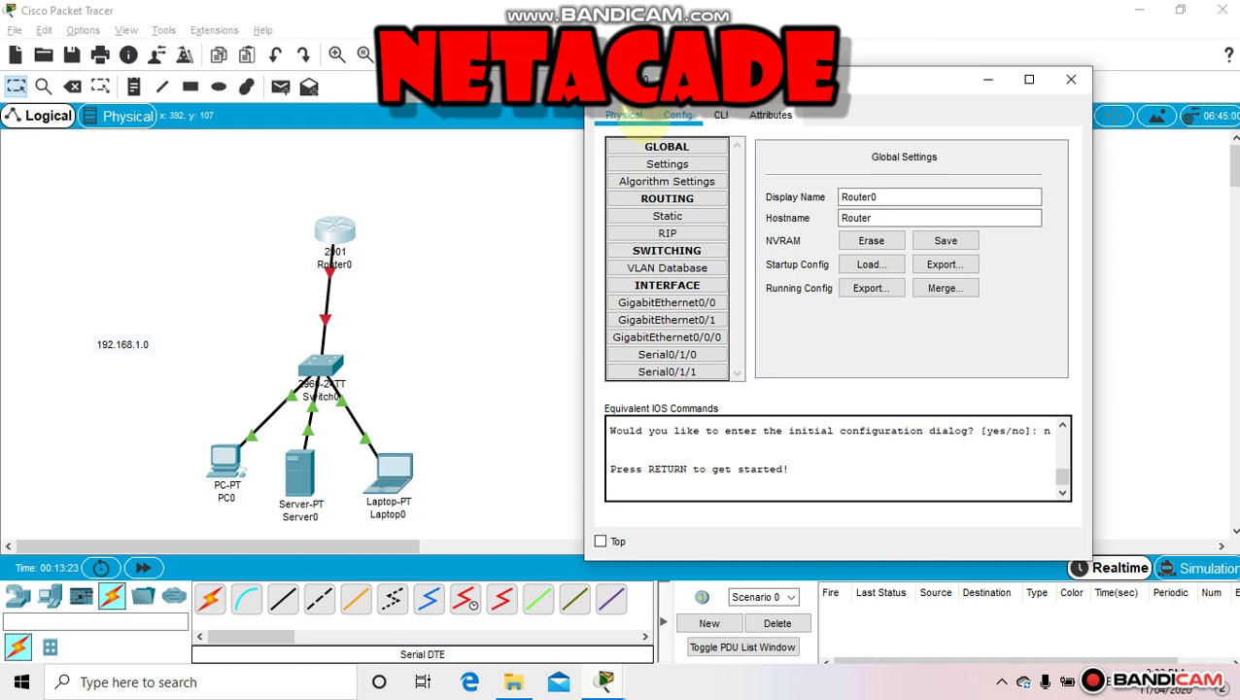
{"action": "left_click", "coordinate": [678, 115]}
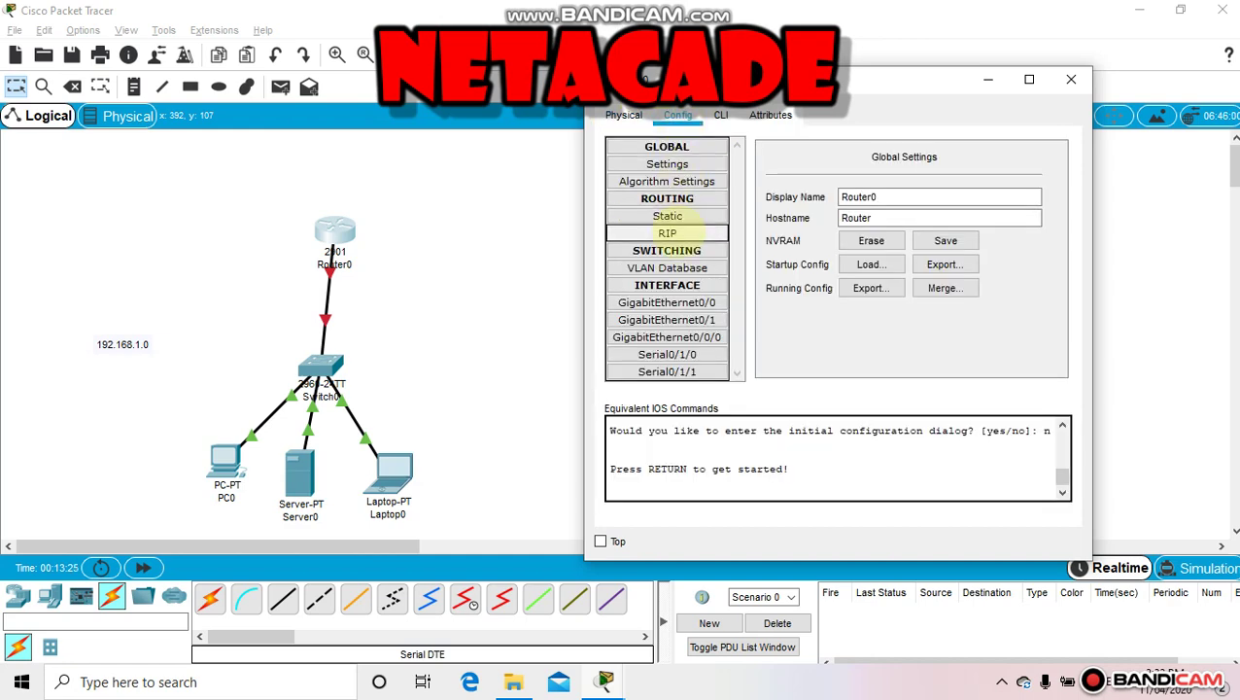
{"action": "left_click", "coordinate": [646, 302]}
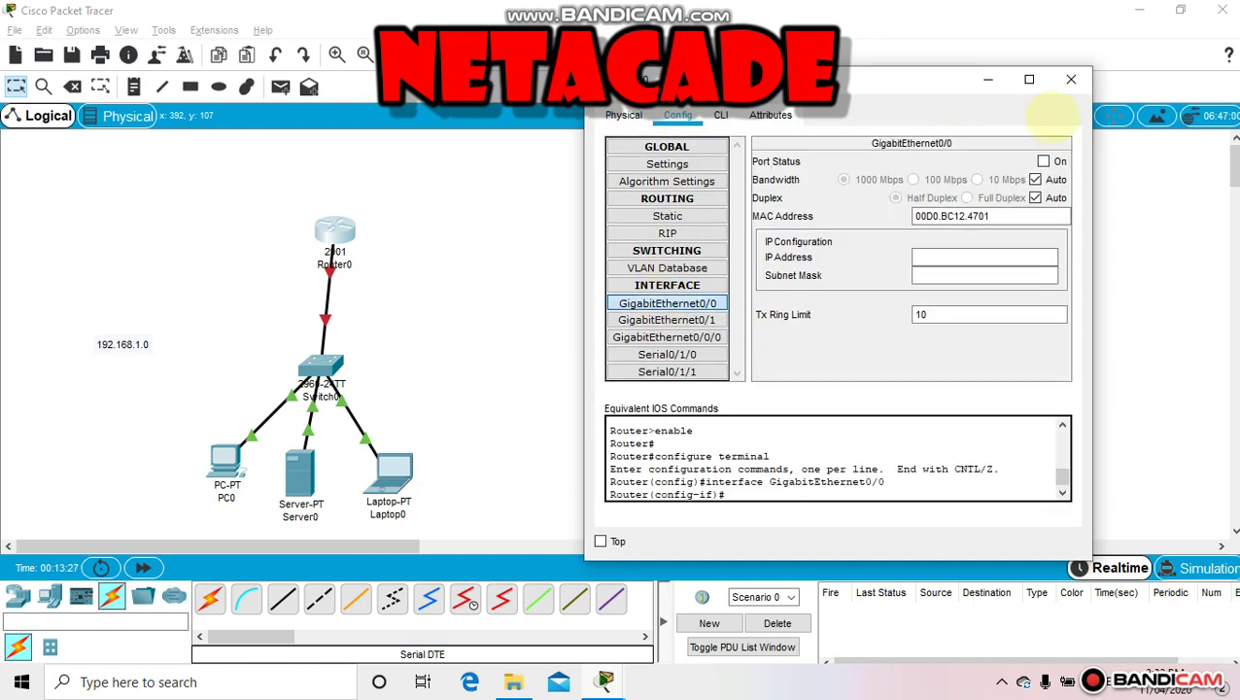
{"action": "left_click", "coordinate": [1043, 161]}
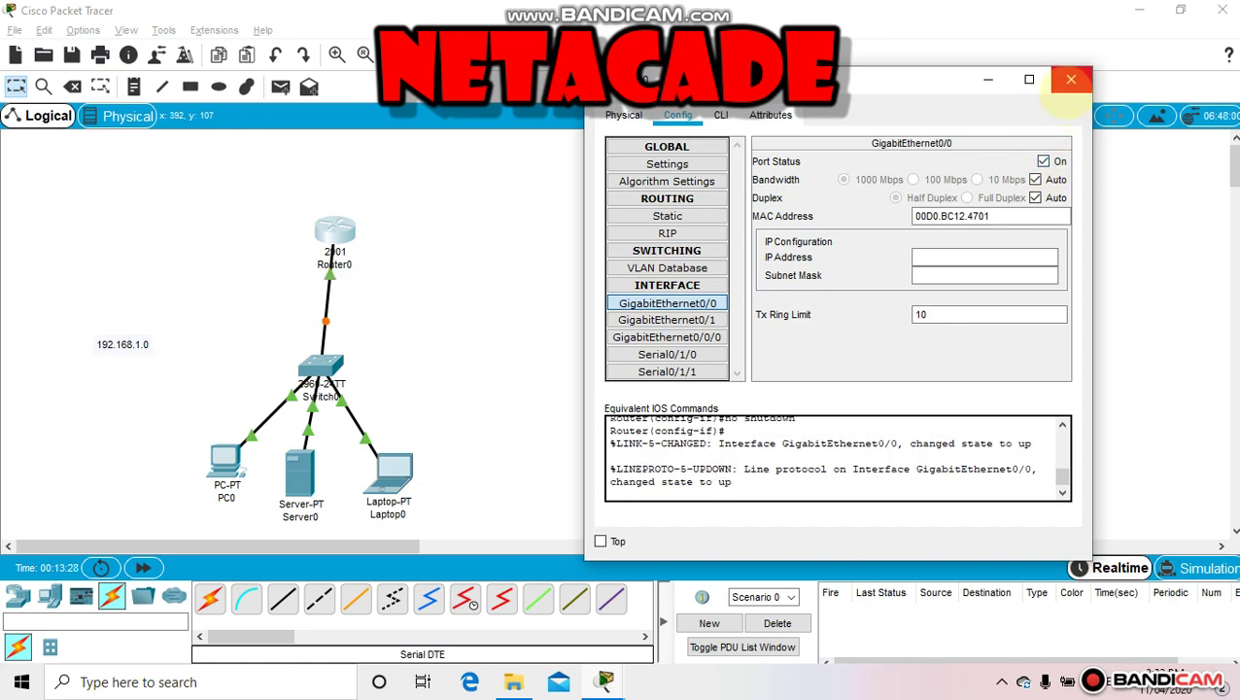
{"action": "left_click", "coordinate": [1071, 79]}
Turn on the GigabitEthernet0/0 port in Router1's interface configuration and close the router's window.
{"action": "left_click", "coordinate": [689, 238]}
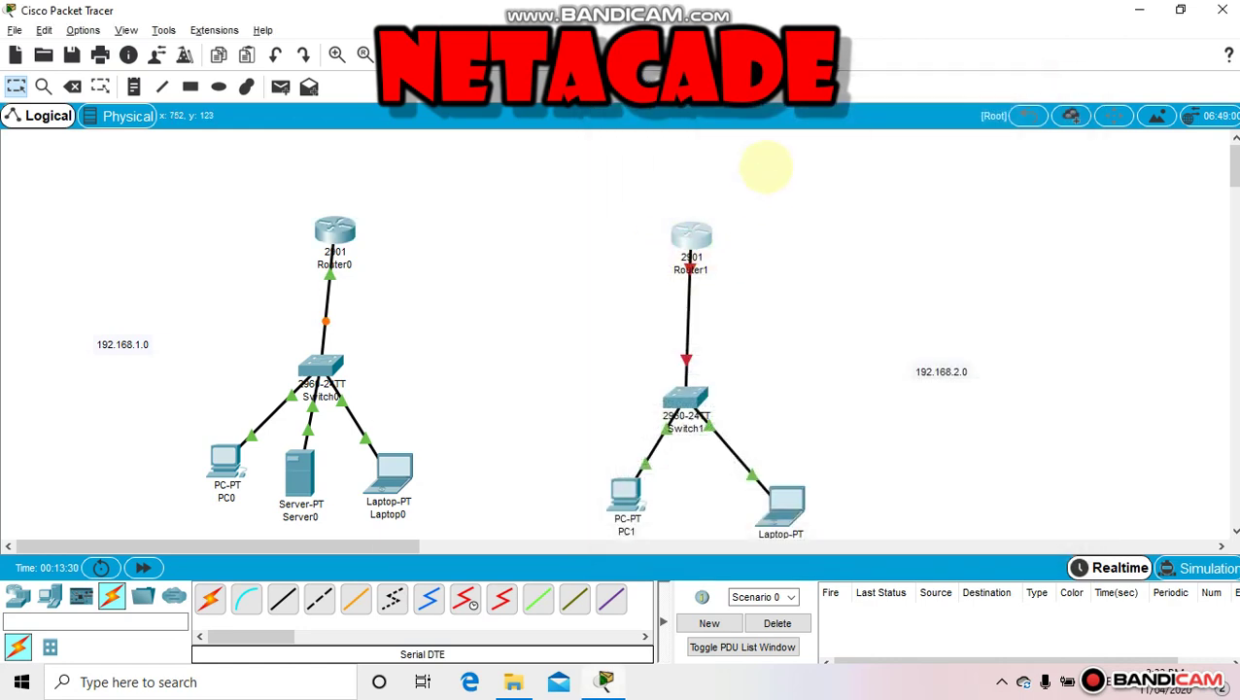
{"action": "left_click_drag", "start_coordinate": [777, 83], "coordinate": [1075, 75]}
{"action": "left_click", "coordinate": [765, 111]}
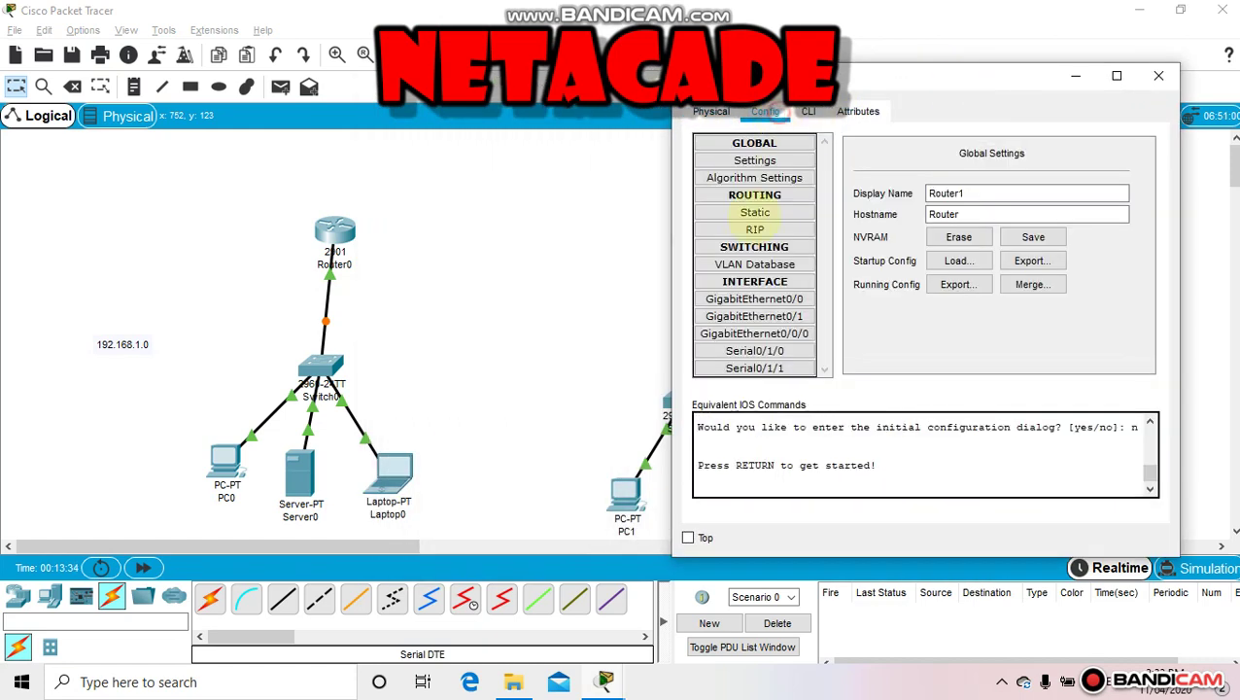
{"action": "left_click", "coordinate": [754, 298]}
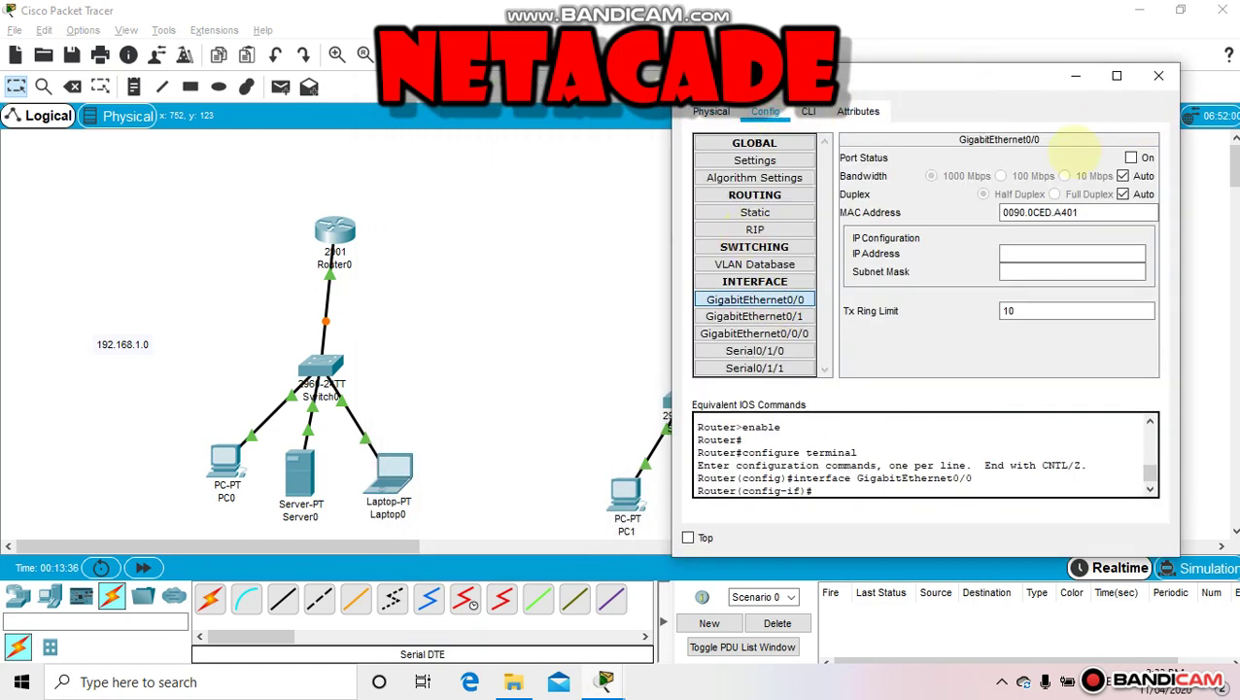
{"action": "left_click", "coordinate": [1130, 157]}
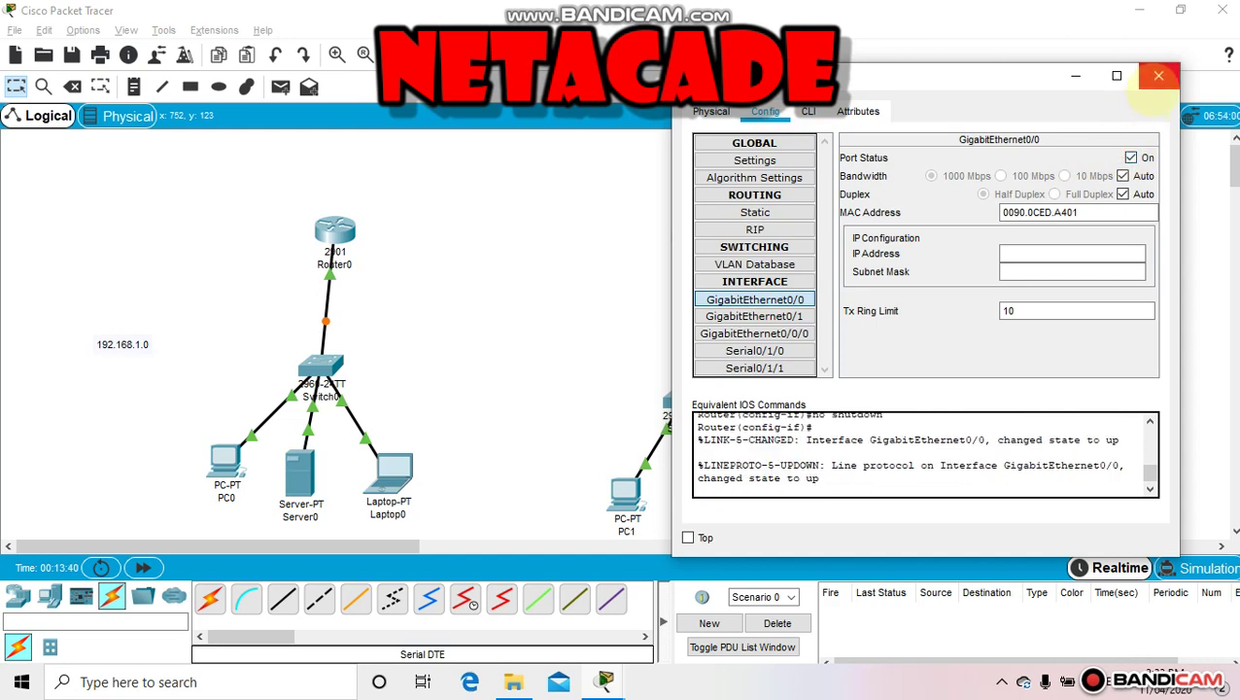
{"action": "left_click", "coordinate": [1159, 75]}
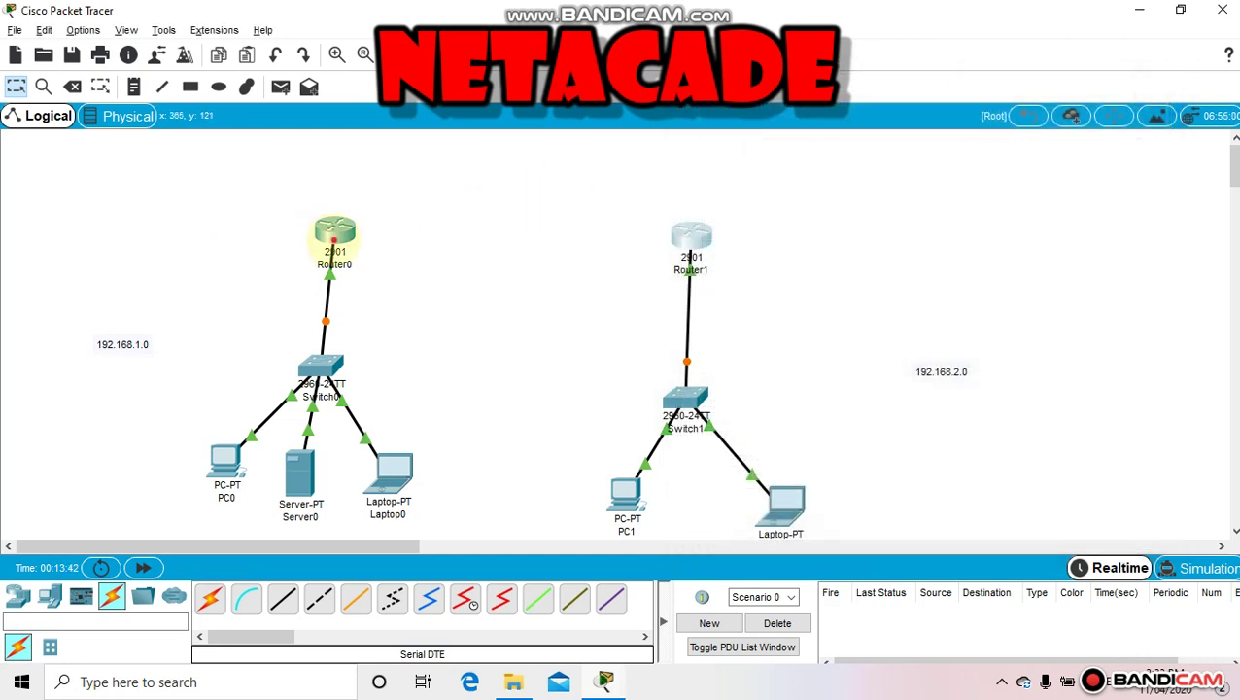
Give Router0's GigabitEthernet0/0 interface the IP address 192.168.1.1 with subnet mask 255.255.255.0.
{"action": "left_click", "coordinate": [331, 233]}
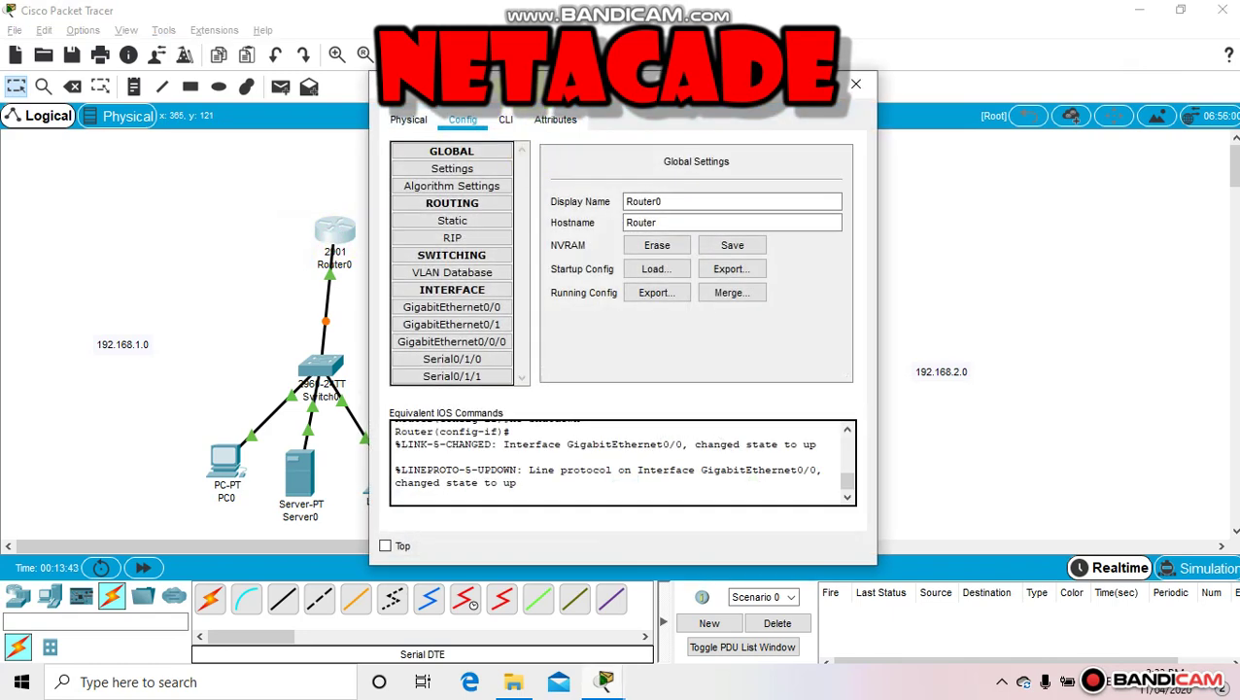
{"action": "left_click_drag", "start_coordinate": [680, 83], "coordinate": [938, 74]}
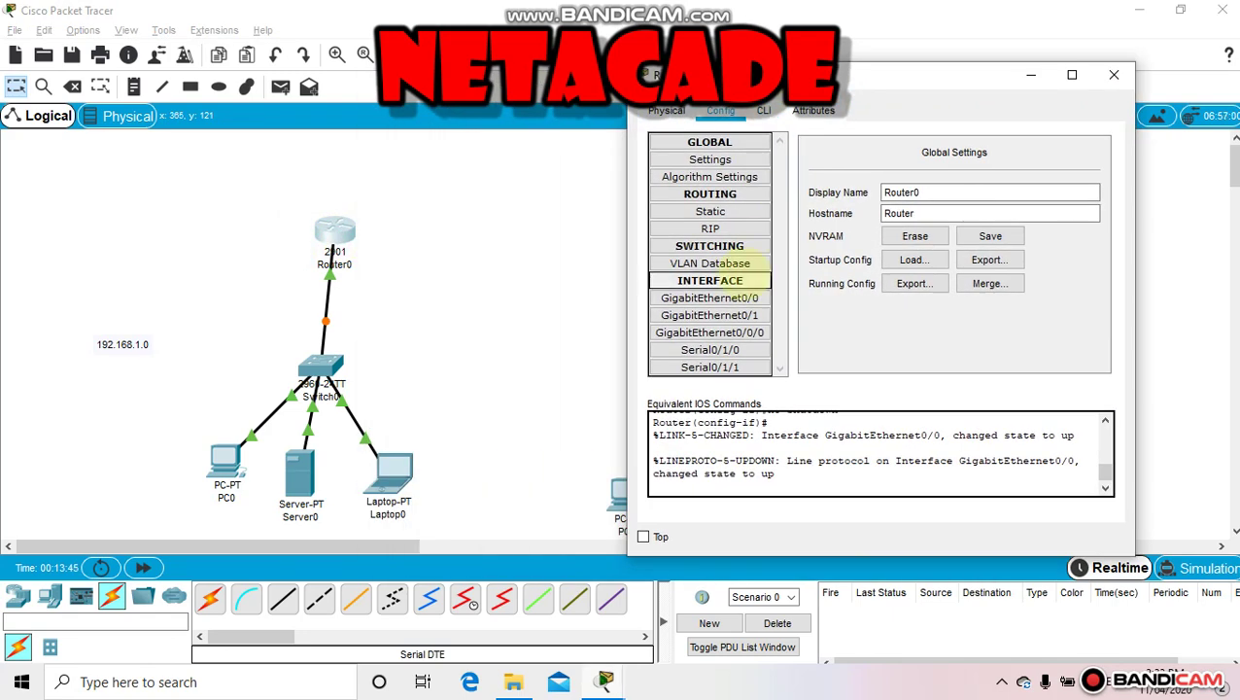
{"action": "left_click", "coordinate": [710, 298]}
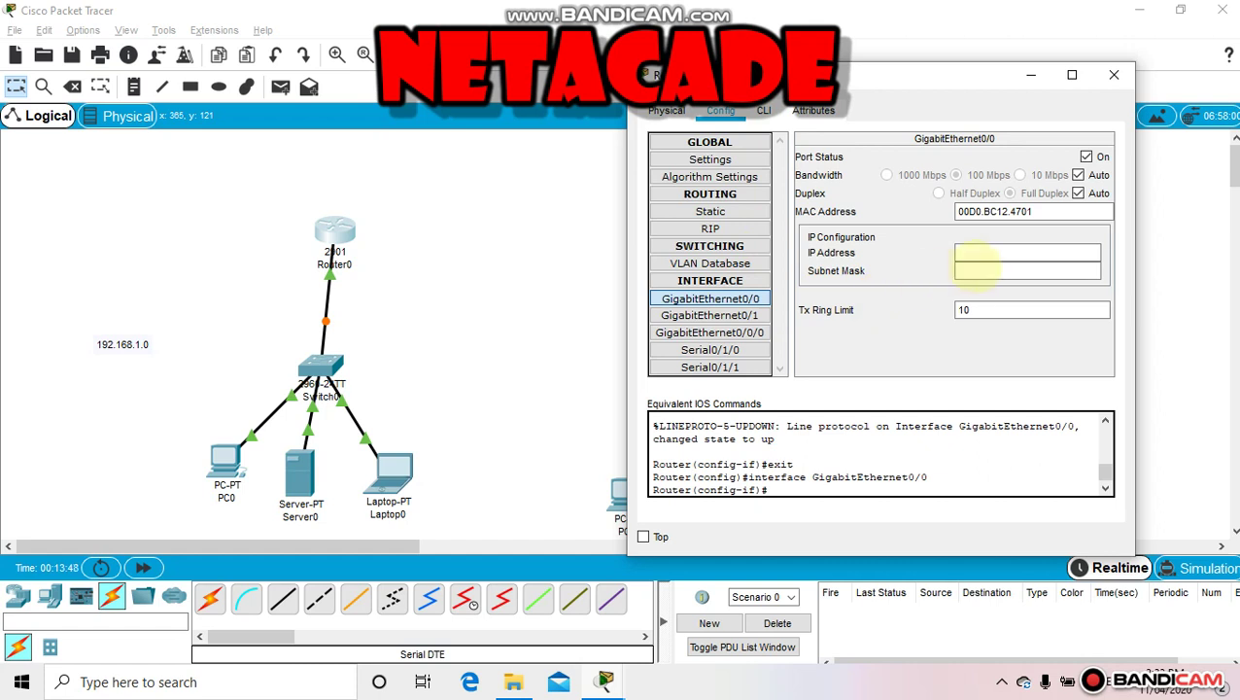
{"action": "left_click", "coordinate": [977, 265]}
{"action": "left_click", "coordinate": [973, 254]}
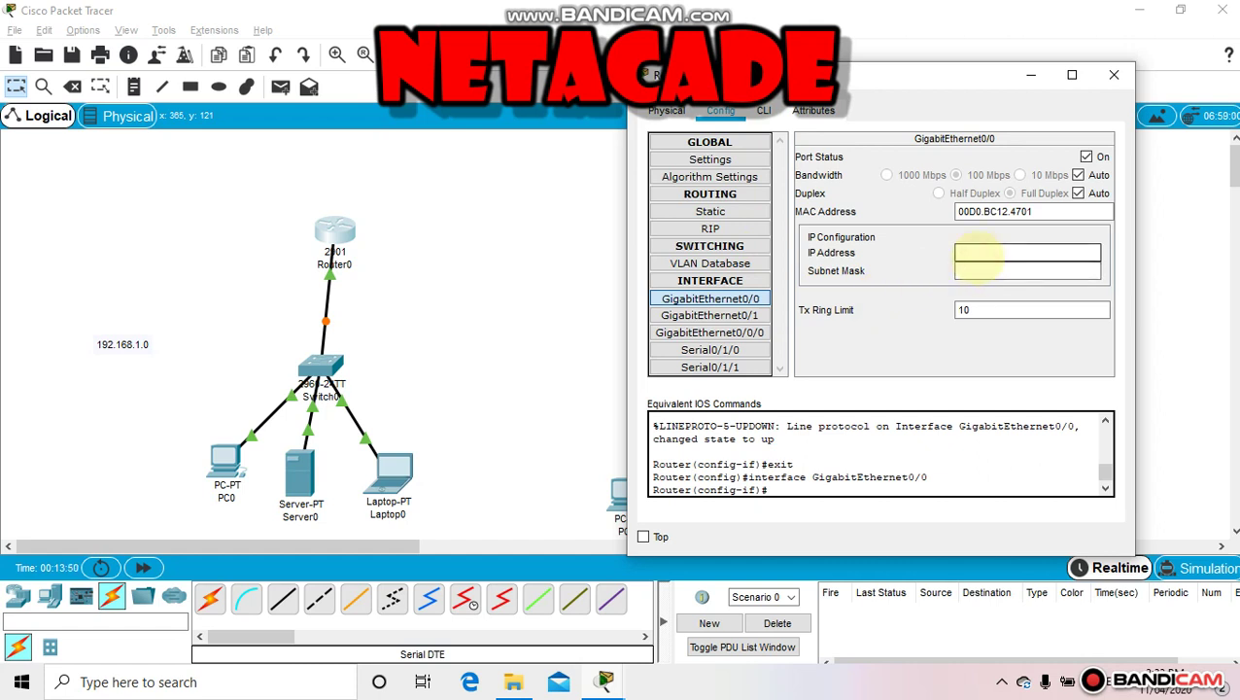
{"action": "type", "text": "192.168.1.1"}
{"action": "key", "text": "Tab"}
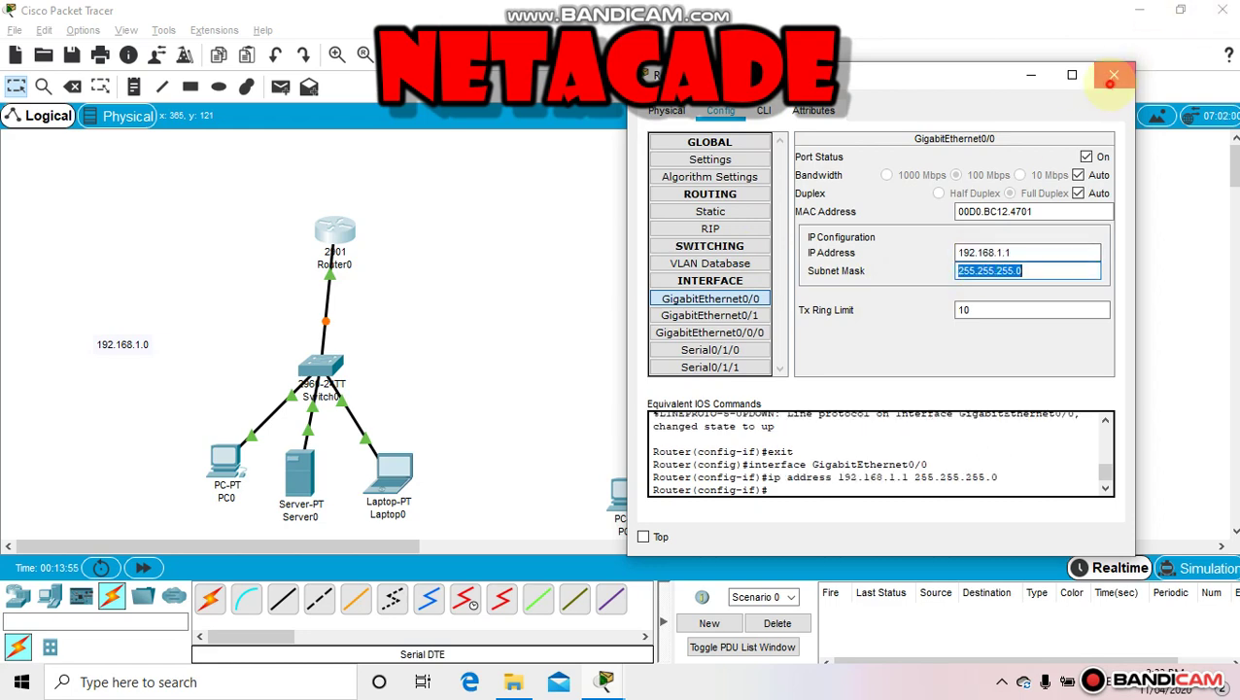
{"action": "left_click", "coordinate": [1114, 75]}
Give Router1's GigabitEthernet0/0 interface the IP address 192.168.2.1 with subnet mask 255.255.255.0.
{"action": "left_click", "coordinate": [691, 243]}
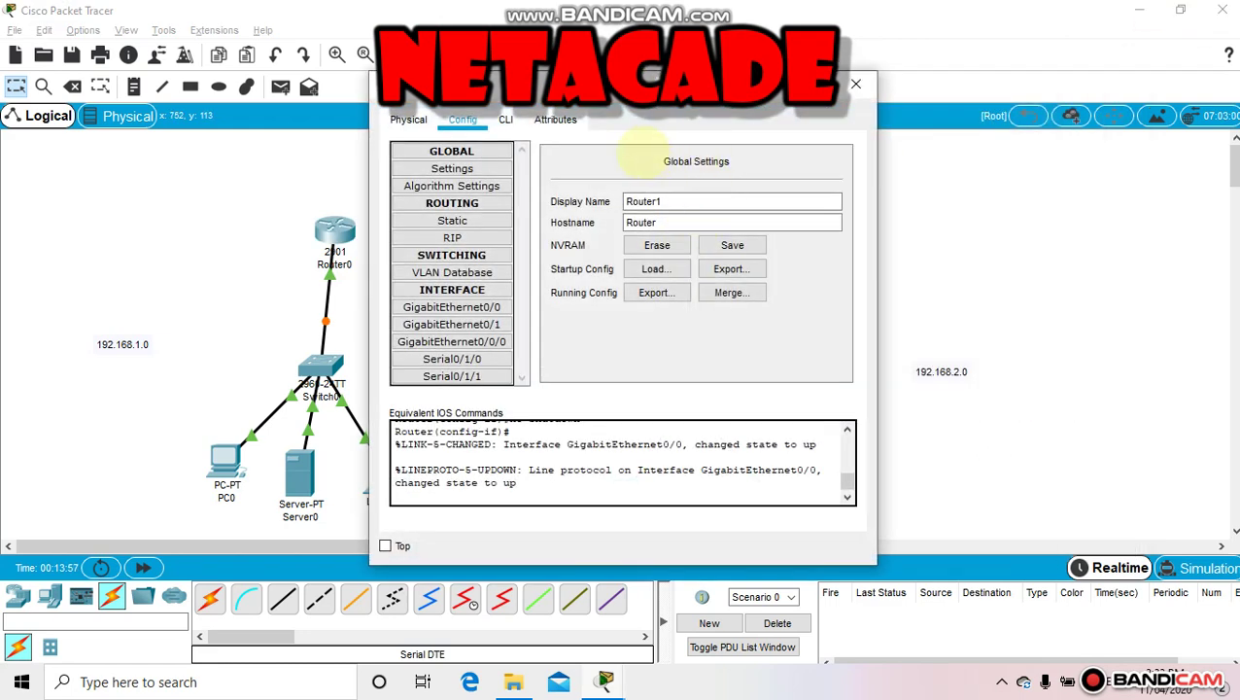
{"action": "left_click", "coordinate": [452, 307]}
{"action": "left_click", "coordinate": [755, 260]}
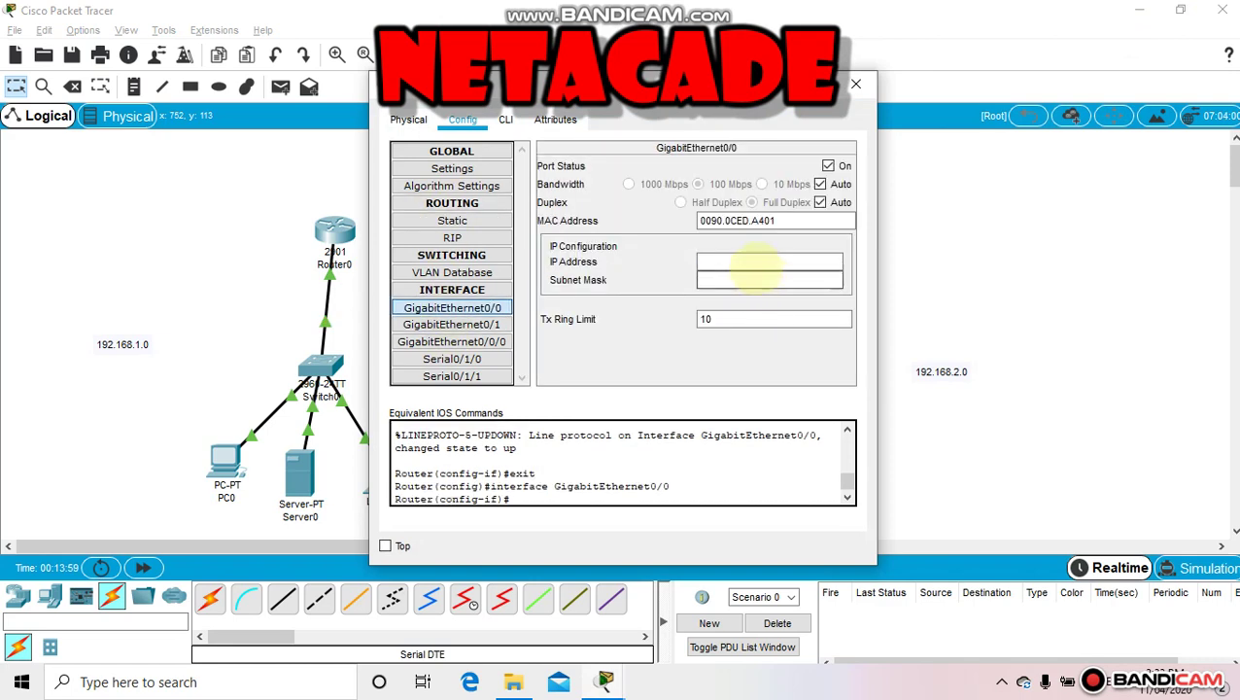
{"action": "type", "text": "192.1"}
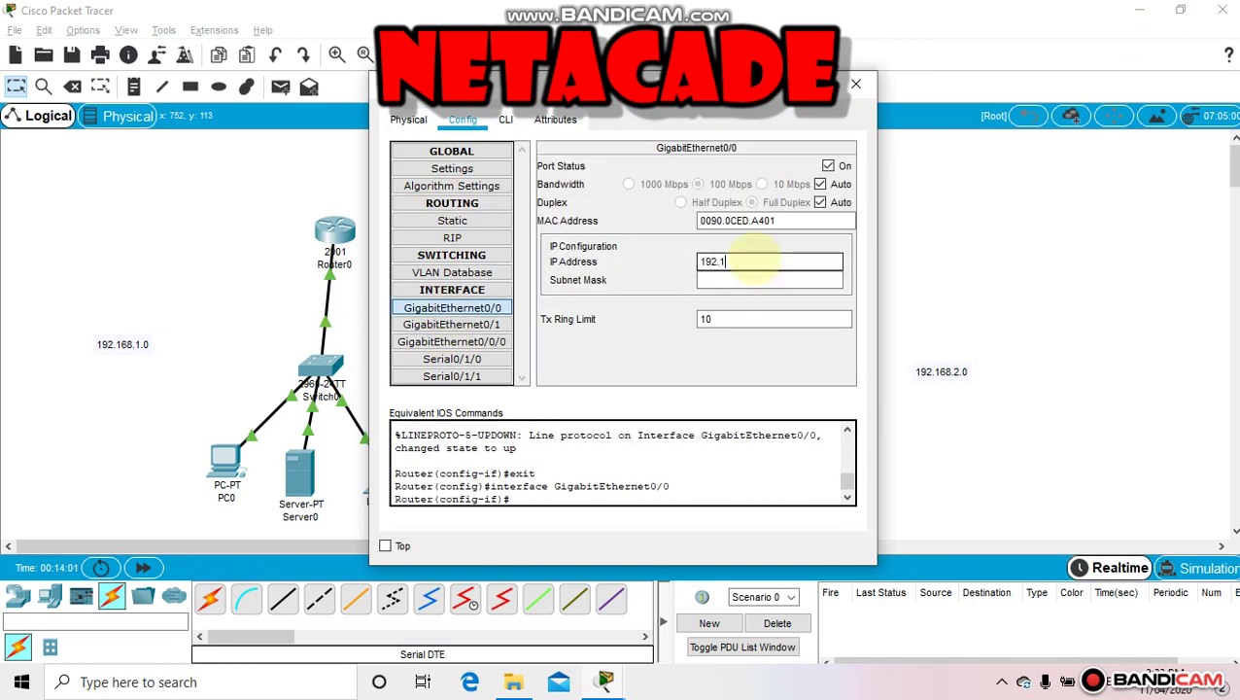
{"action": "type", "text": "68.2.1"}
{"action": "key", "text": "Tab"}
{"action": "left_click", "coordinate": [856, 84]}
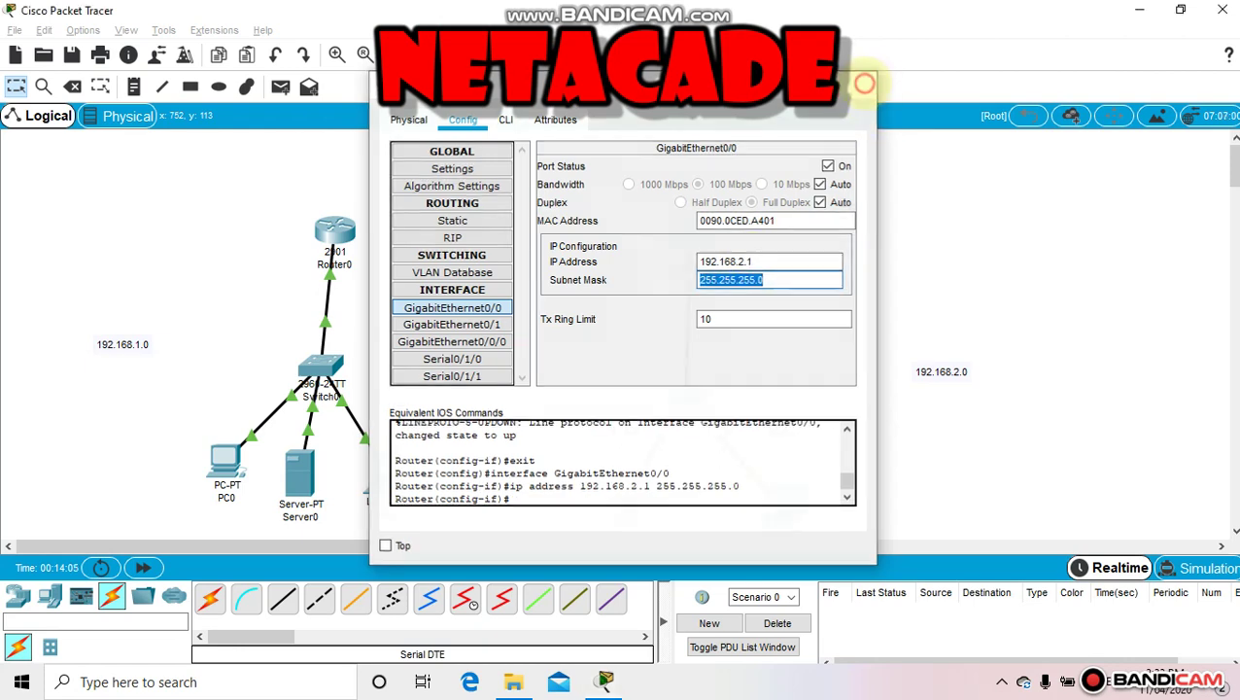
Test connectivity from Router0 to Laptop0 by sending a simple PDU twice, and delete the test scenario.
{"action": "left_click", "coordinate": [630, 491]}
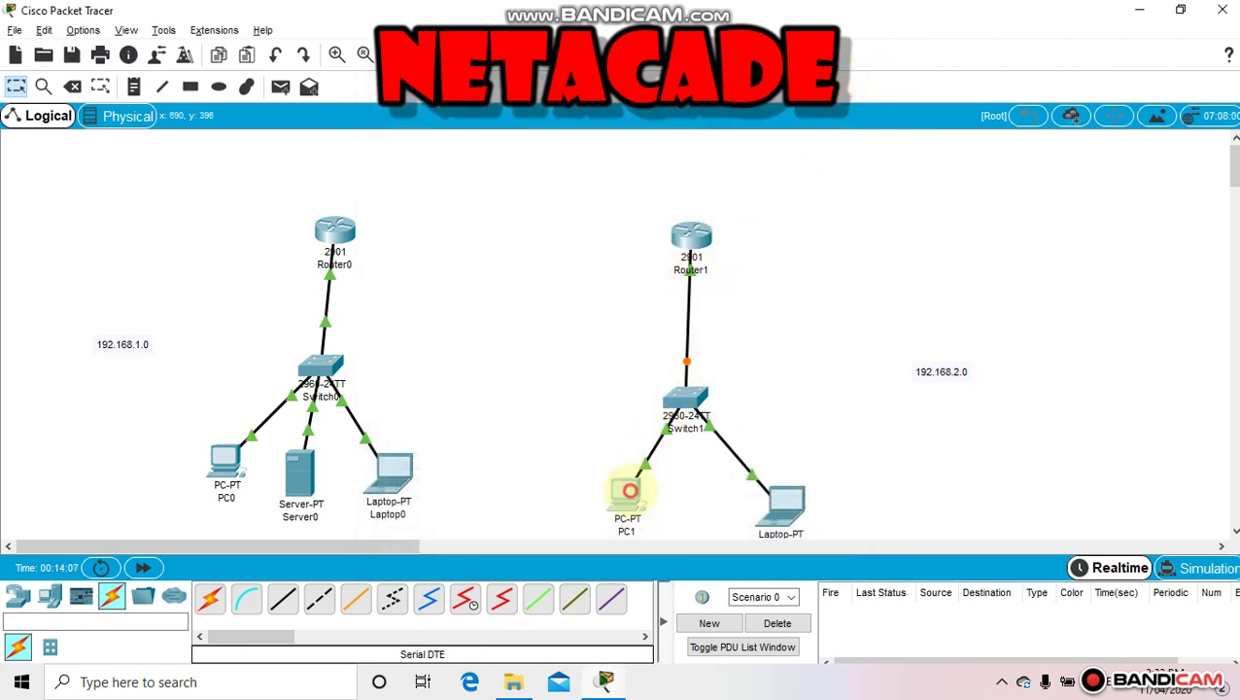
{"action": "left_click_drag", "start_coordinate": [630, 491], "coordinate": [623, 493]}
{"action": "left_click", "coordinate": [280, 86]}
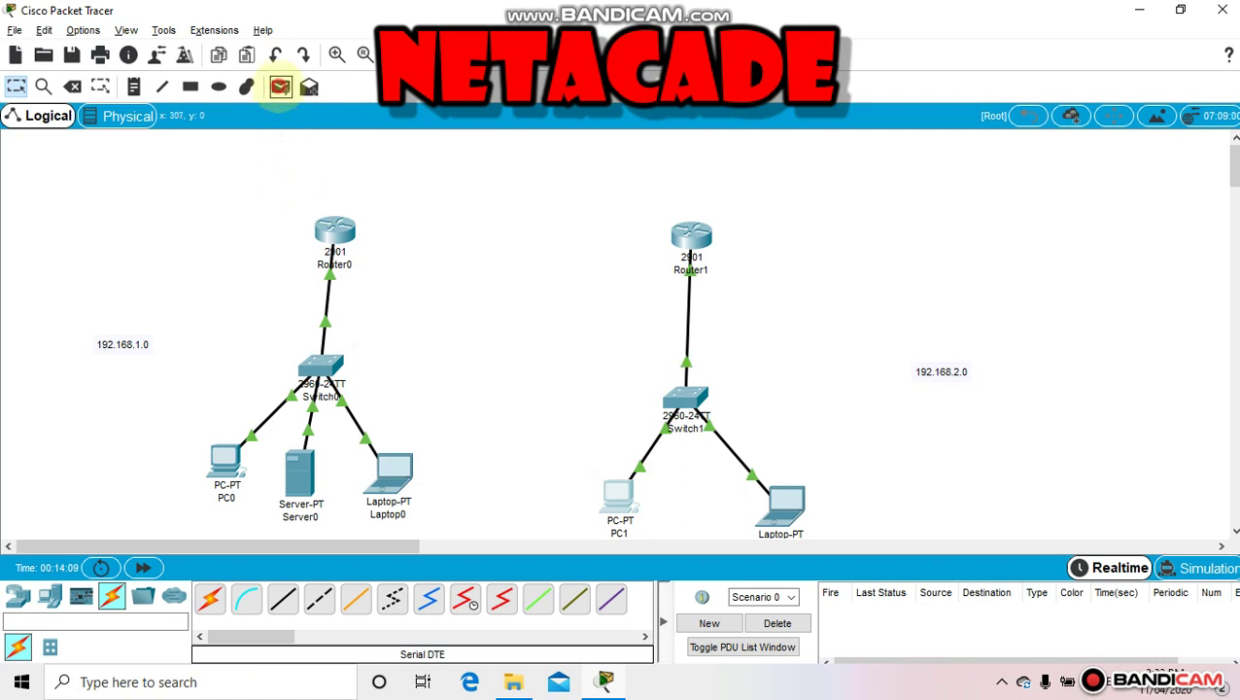
{"action": "left_click", "coordinate": [333, 241]}
{"action": "left_click", "coordinate": [391, 474]}
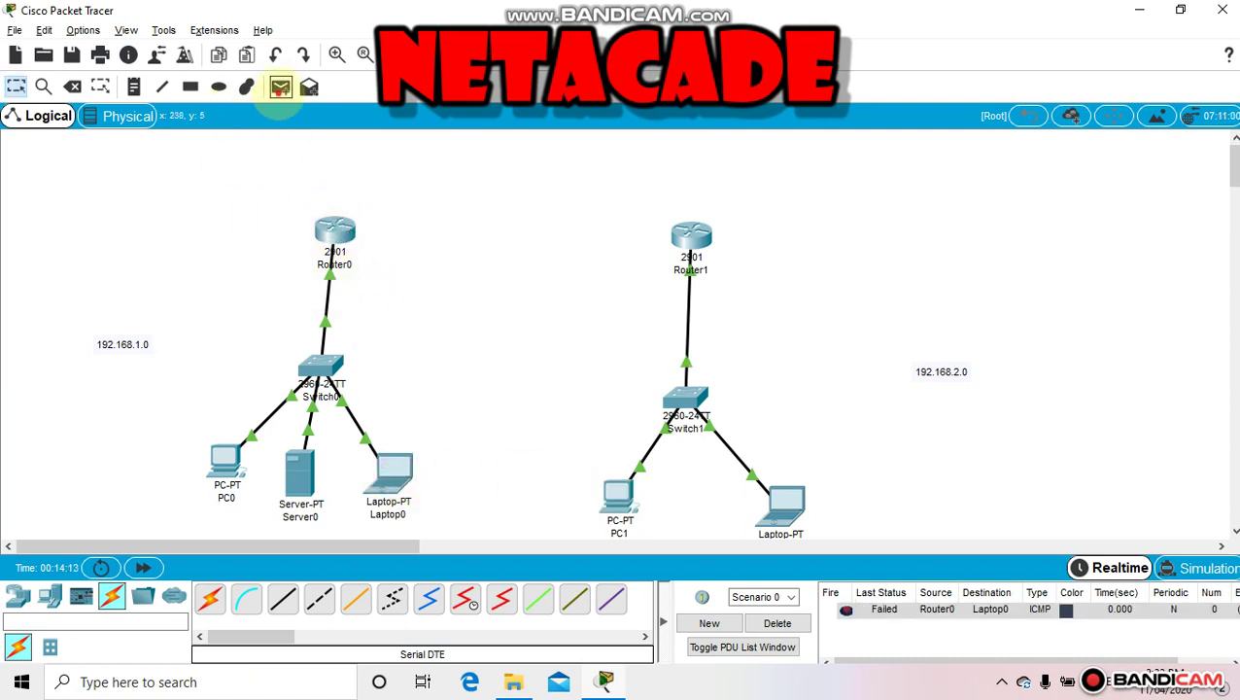
{"action": "left_click", "coordinate": [280, 86]}
{"action": "left_click", "coordinate": [335, 233]}
{"action": "left_click", "coordinate": [393, 483]}
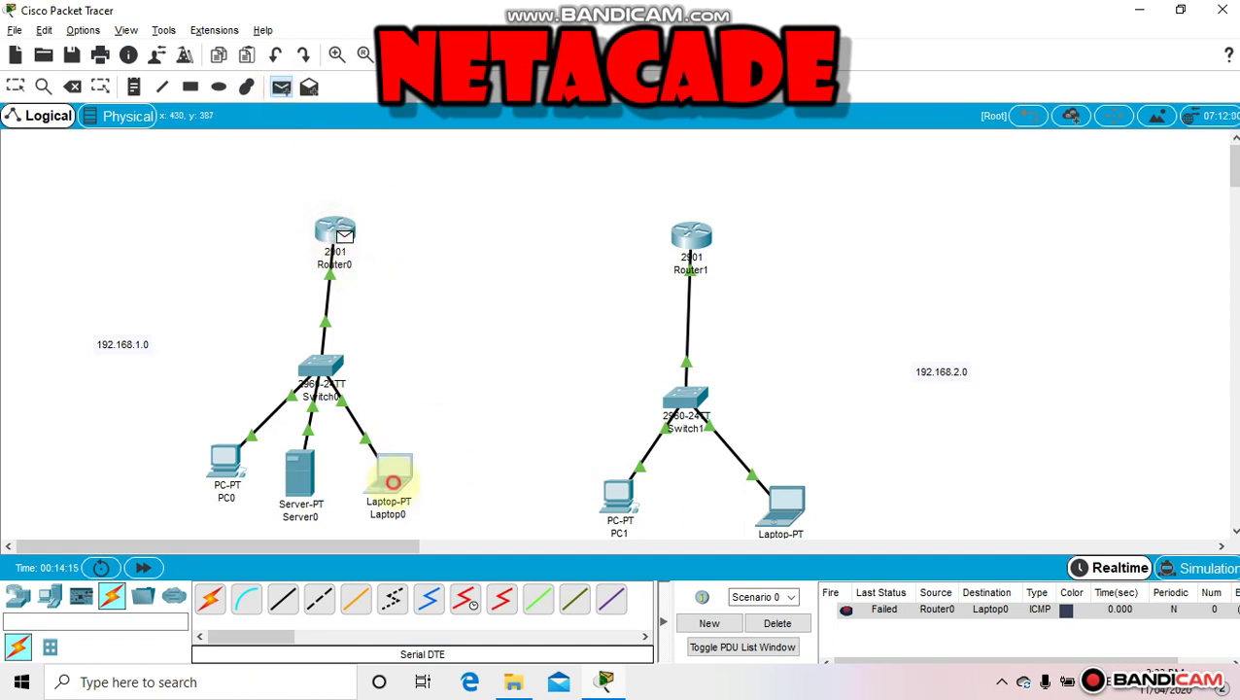
{"action": "left_click", "coordinate": [789, 623]}
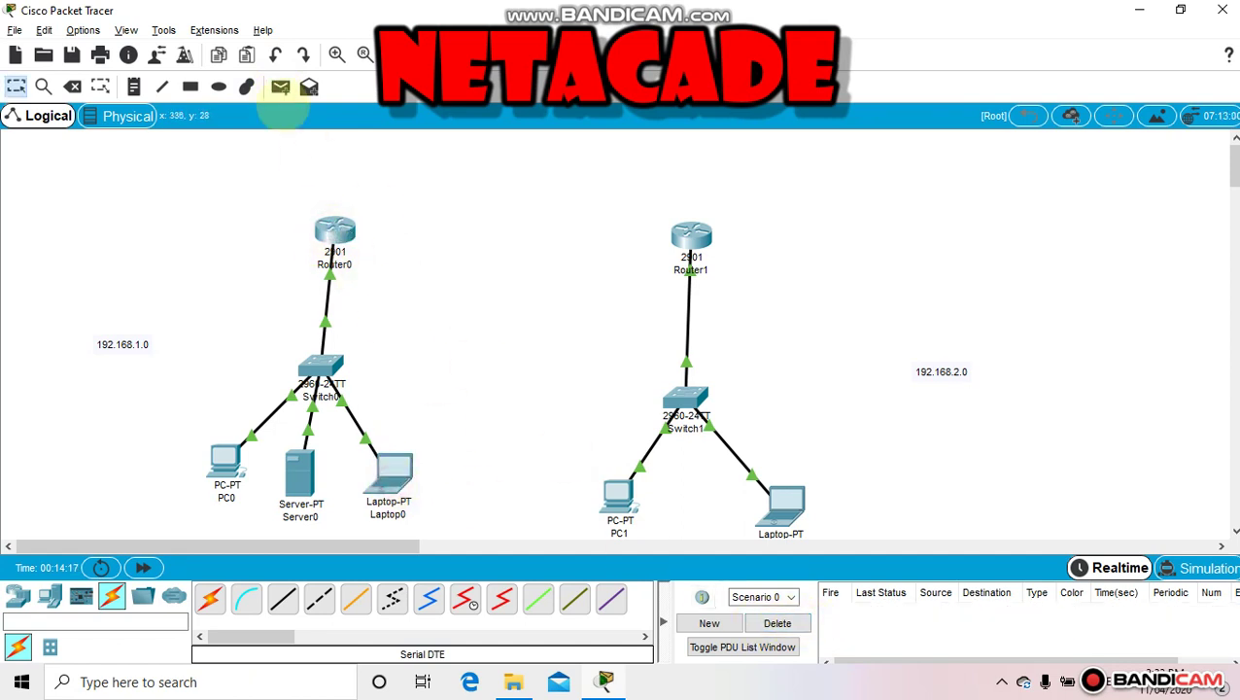
Test connectivity from Router1 to Laptop1 with a simple PDU twice, deleting the scenario after each test.
{"action": "left_click", "coordinate": [280, 86]}
{"action": "left_click", "coordinate": [702, 238]}
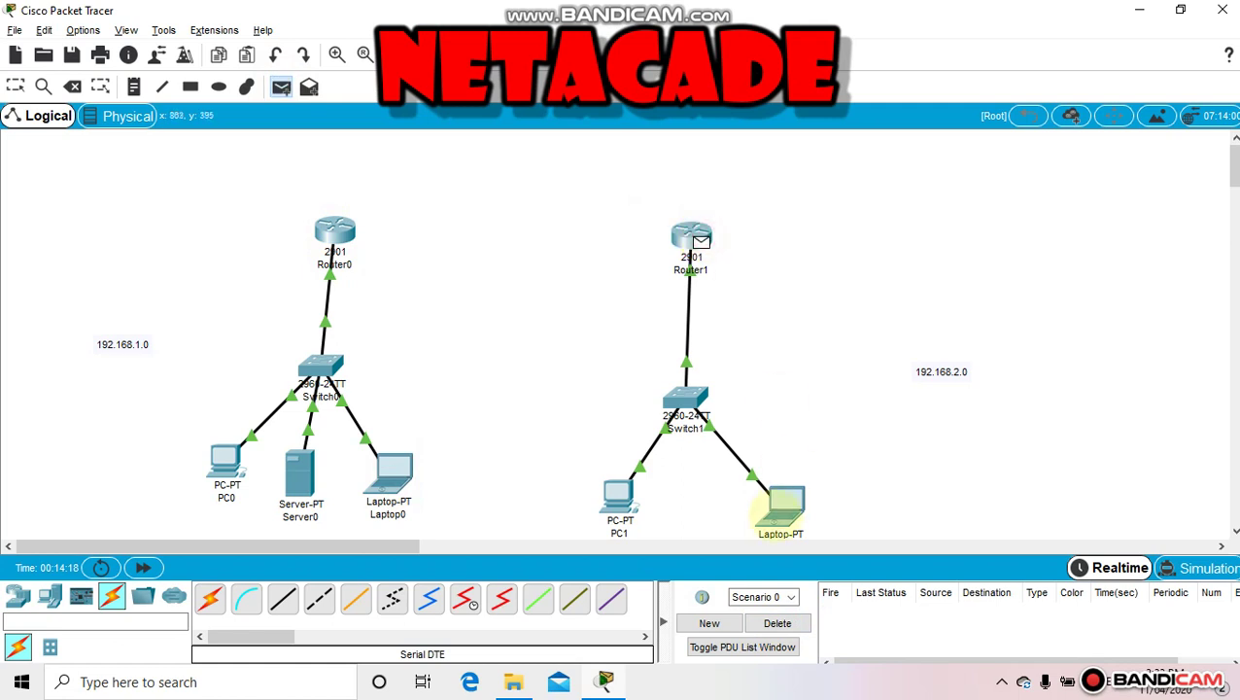
{"action": "left_click", "coordinate": [785, 502]}
{"action": "left_click", "coordinate": [778, 623]}
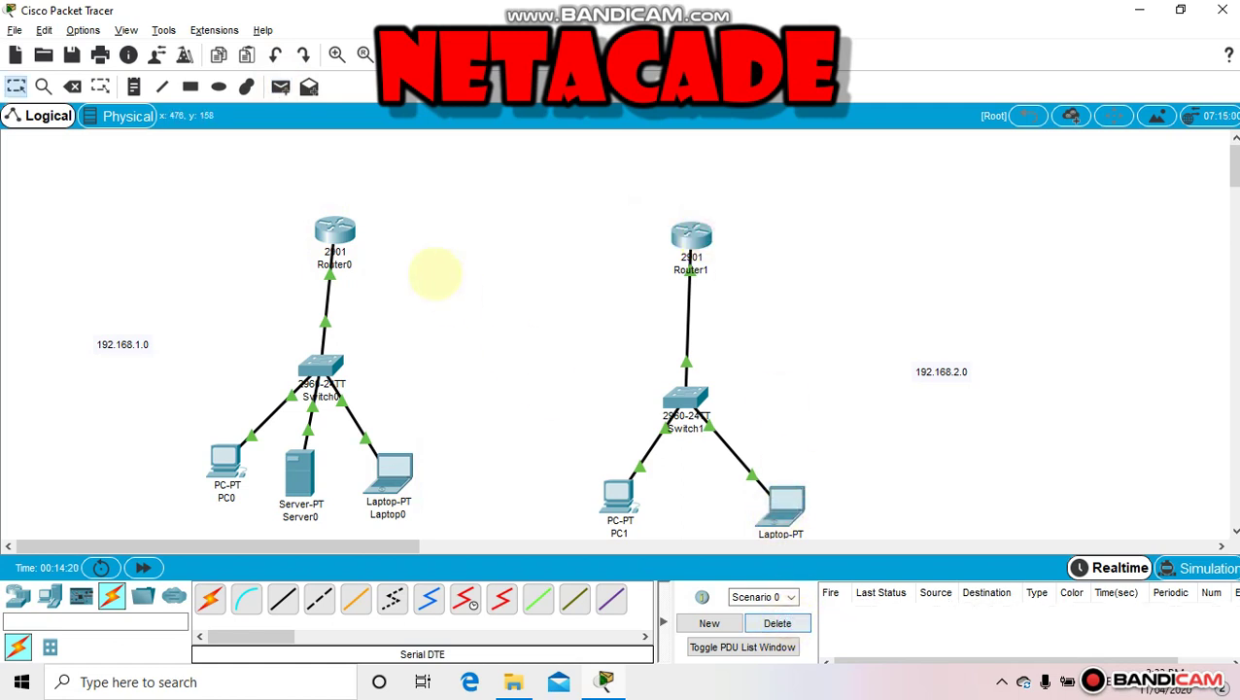
{"action": "left_click", "coordinate": [280, 87]}
{"action": "left_click", "coordinate": [691, 236]}
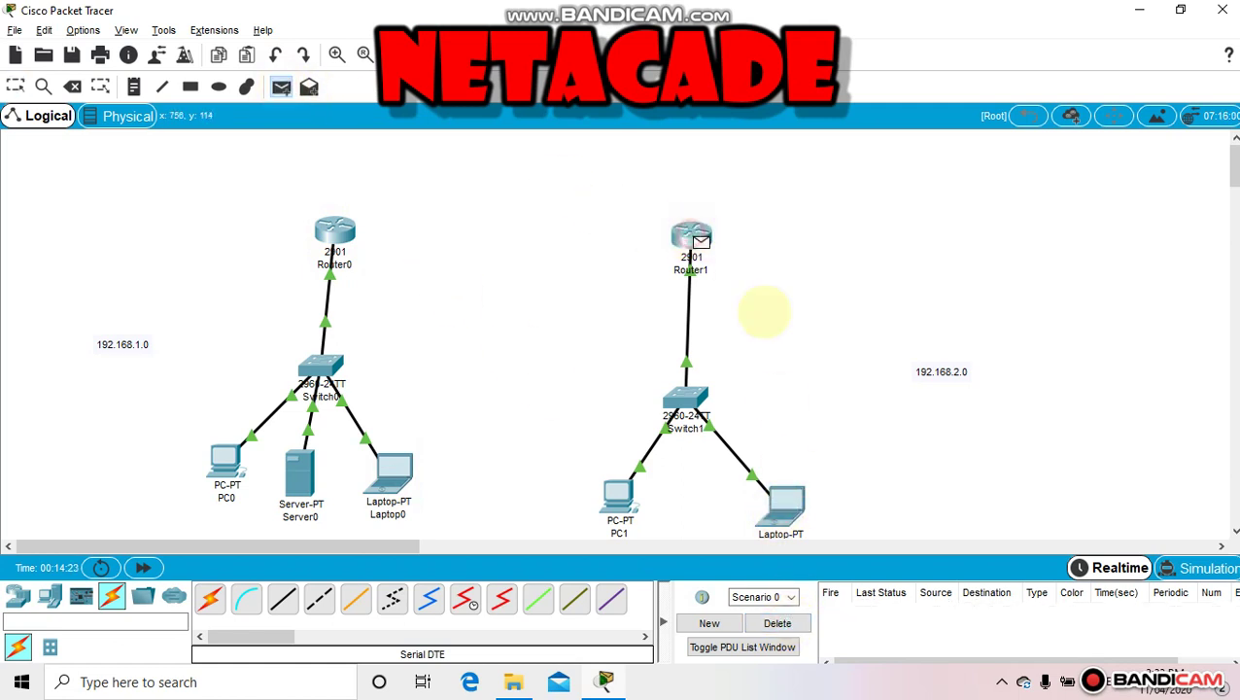
{"action": "left_click", "coordinate": [786, 502]}
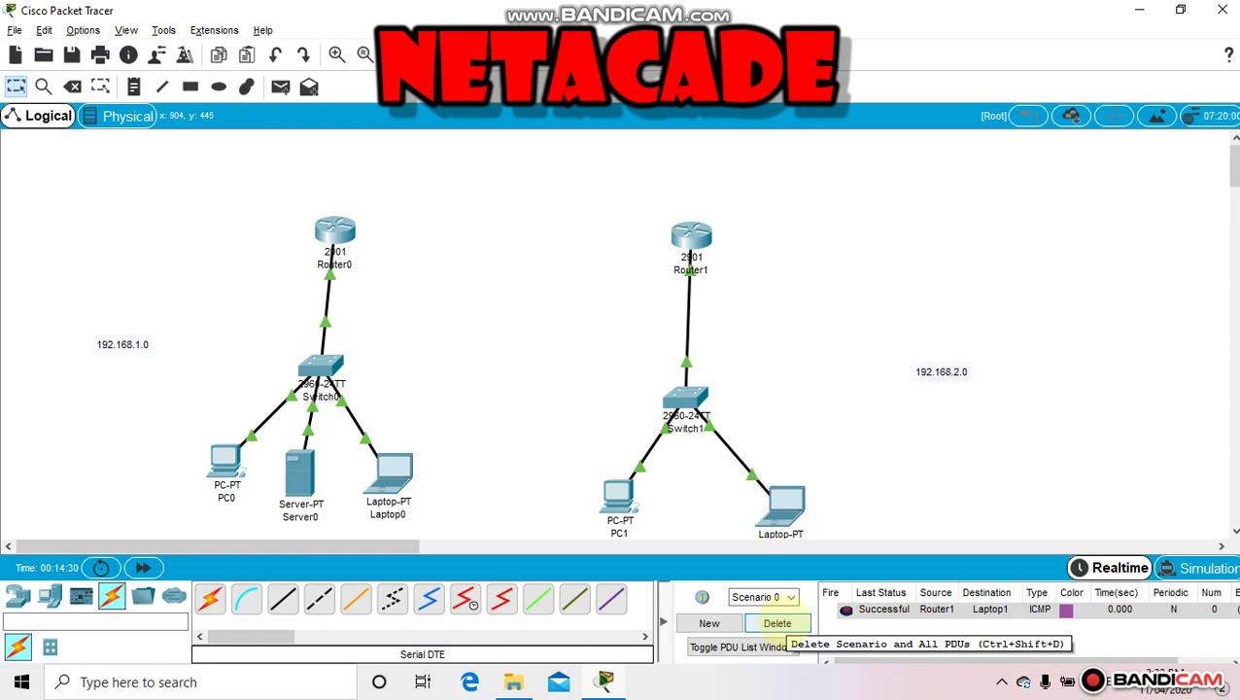
{"action": "left_click", "coordinate": [778, 623]}
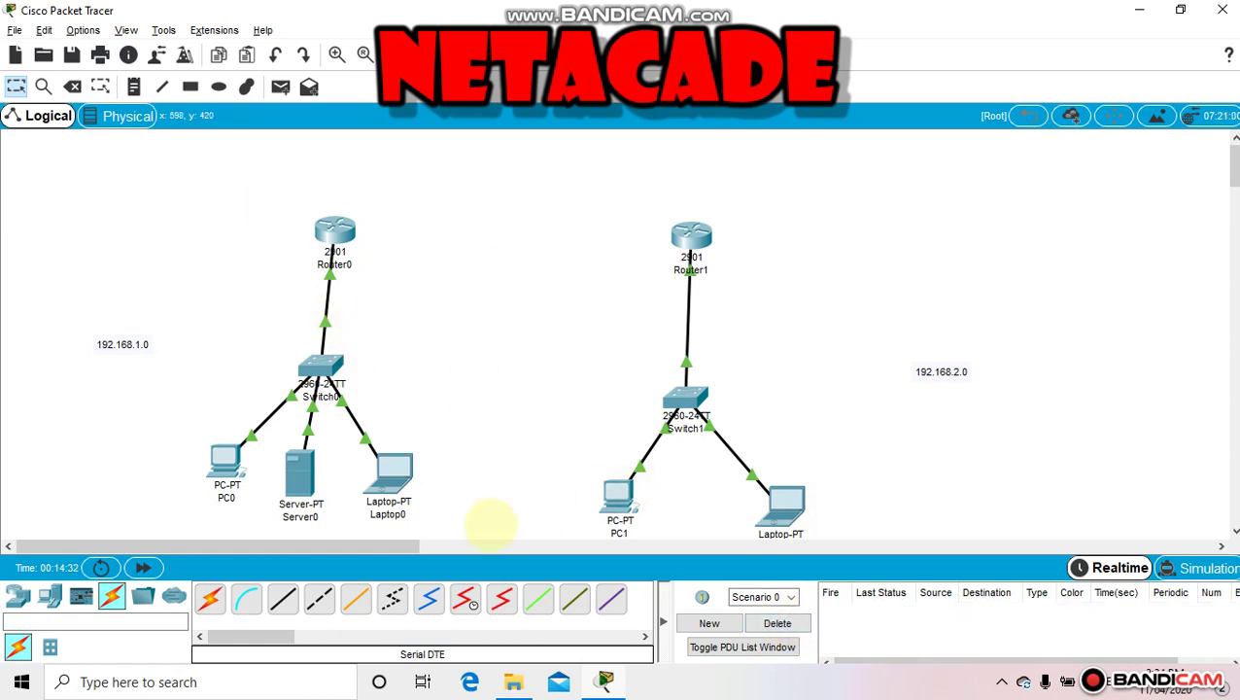
Connect Router0's Serial0/1/0 port to Router1's Serial0/1/0 port with a Serial DTE cable, and shift Router0 slightly into line above Switch0.
{"action": "left_click", "coordinate": [501, 597]}
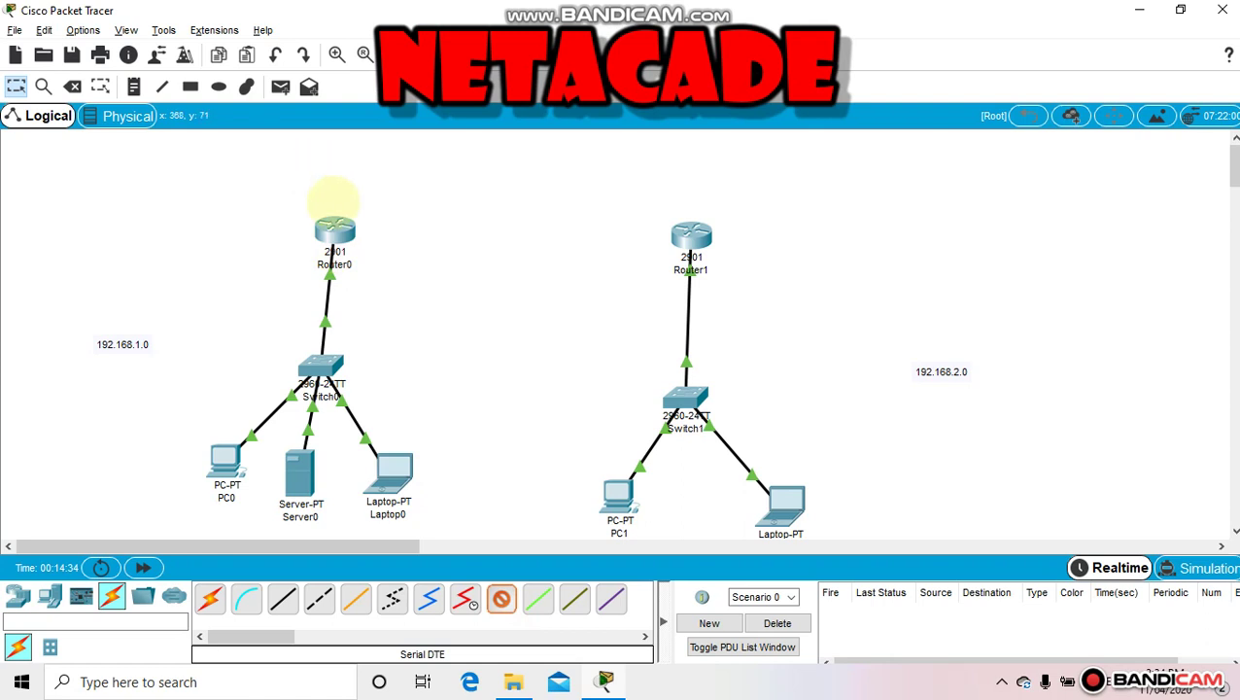
{"action": "left_click", "coordinate": [334, 229]}
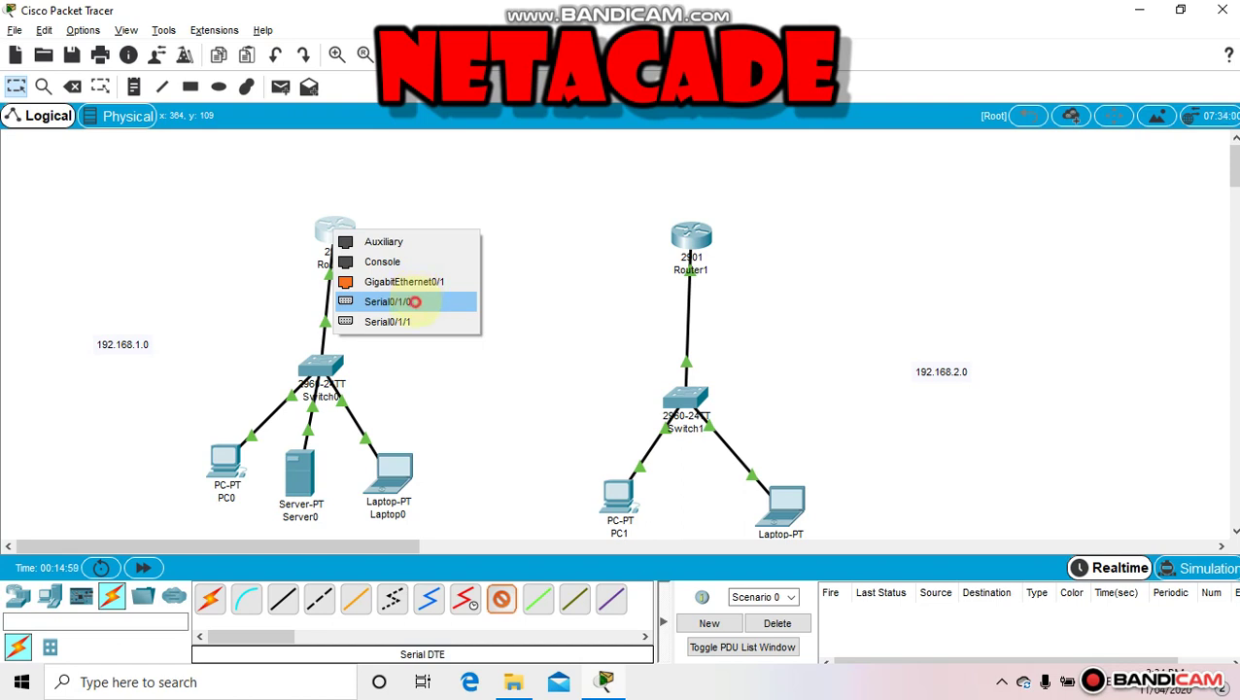
{"action": "left_click", "coordinate": [409, 301]}
{"action": "left_click", "coordinate": [691, 233]}
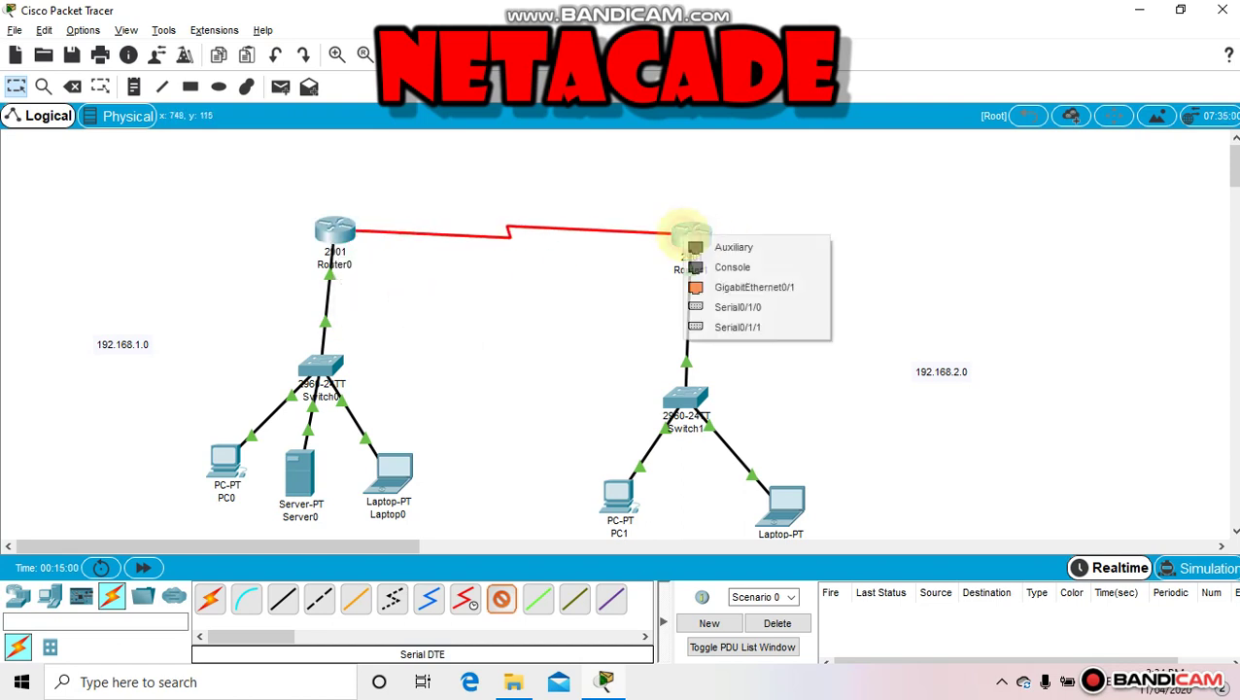
{"action": "left_click", "coordinate": [719, 306]}
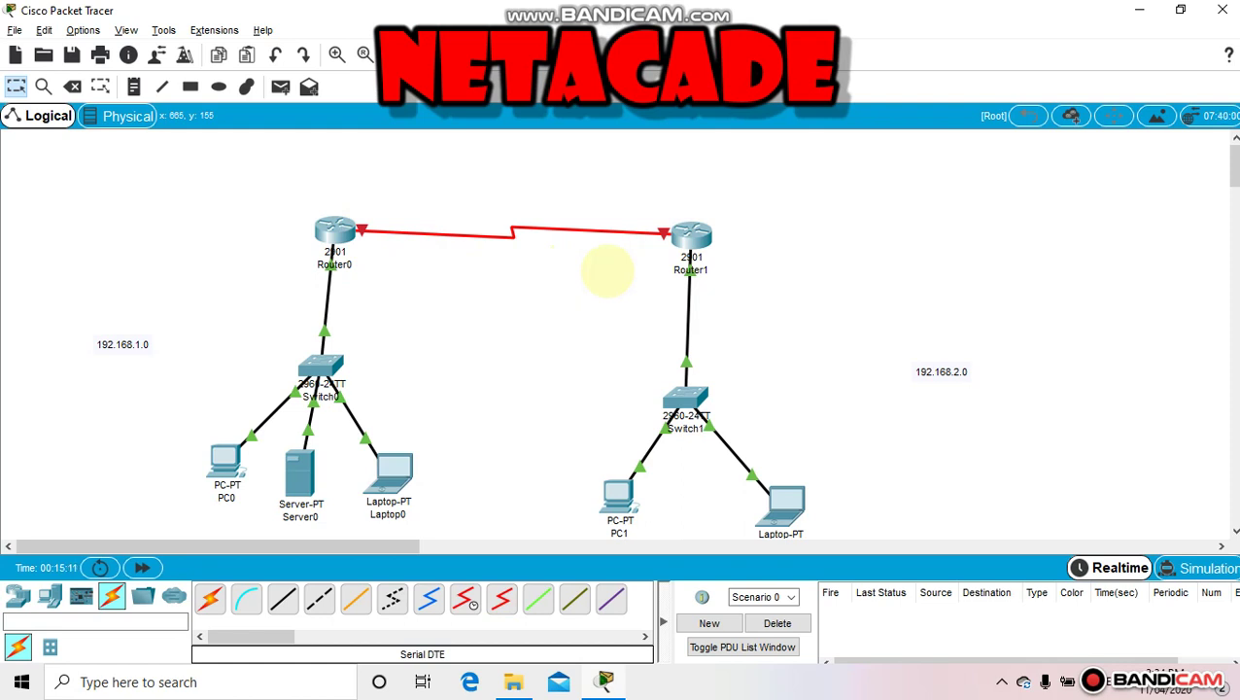
{"action": "mouse_move", "coordinate": [326, 230]}
{"action": "left_mouse_down"}
{"action": "mouse_move", "coordinate": [319, 222]}
{"action": "mouse_move", "coordinate": [339, 225]}
{"action": "mouse_move", "coordinate": [313, 243]}
{"action": "mouse_move", "coordinate": [321, 235]}
{"action": "left_mouse_up"}
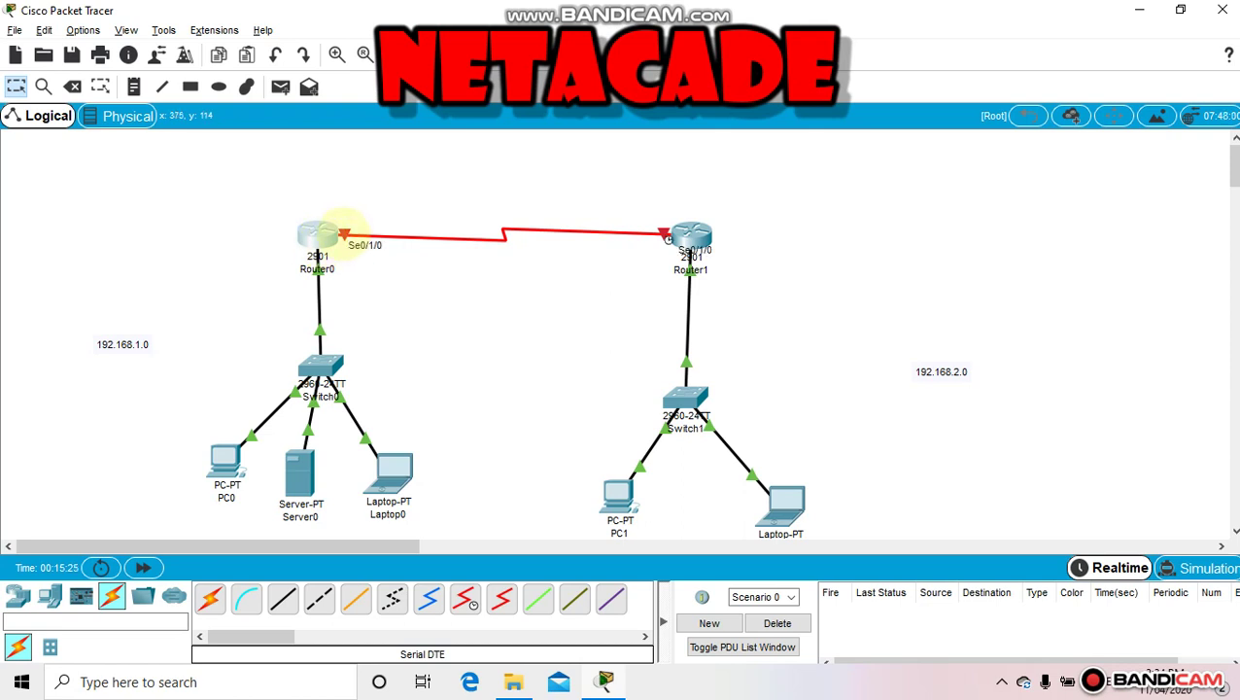
On Router0's command line, leave interface configuration with EXIT and END, and re-enter global configuration mode with EN and CONF T.
{"action": "left_click", "coordinate": [316, 232]}
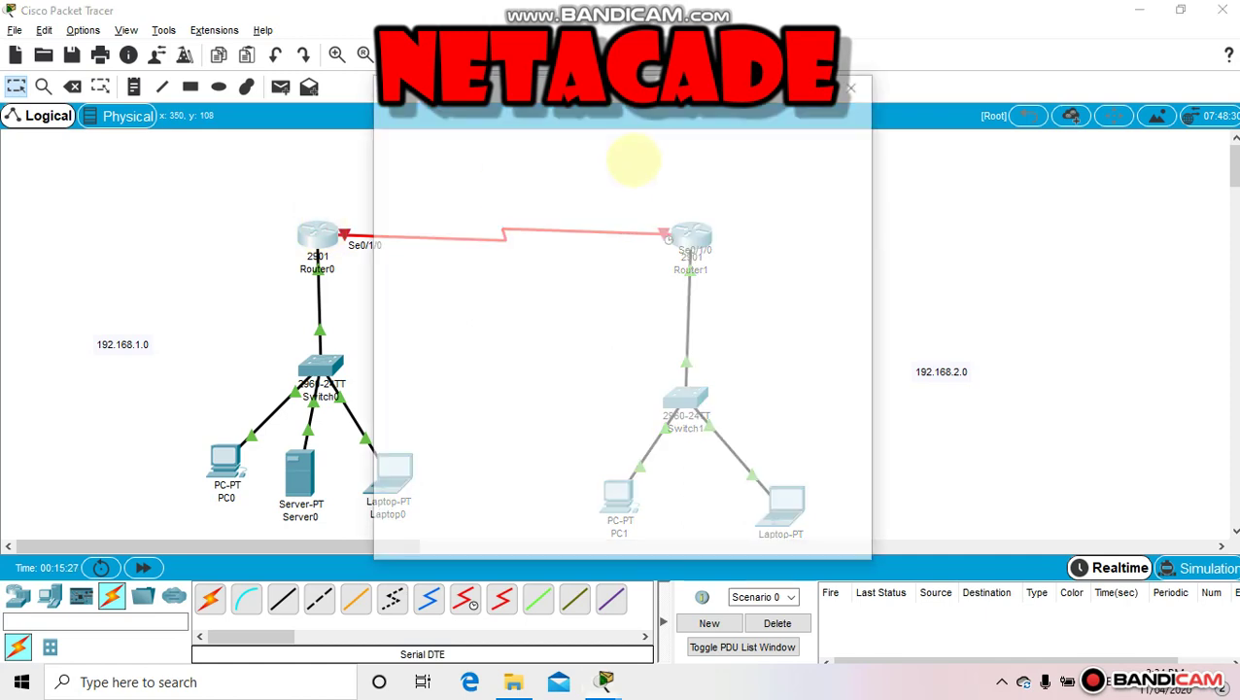
{"action": "left_click_drag", "start_coordinate": [560, 92], "coordinate": [892, 117]}
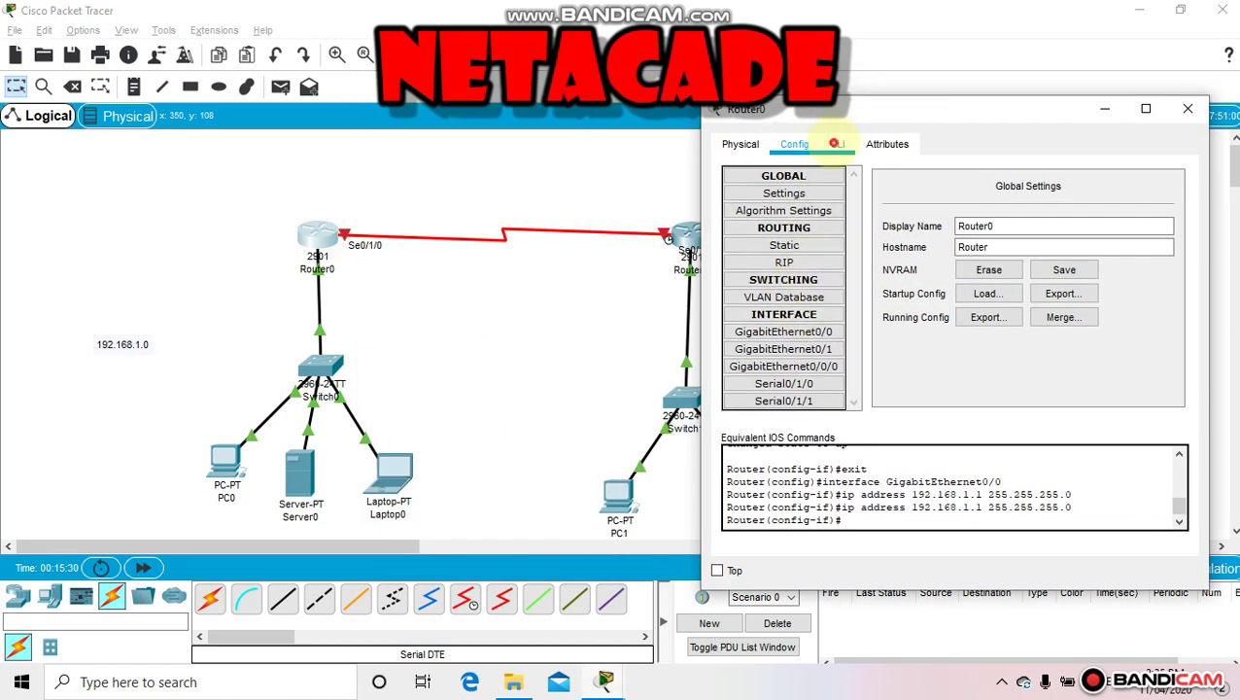
{"action": "left_click", "coordinate": [837, 144]}
{"action": "type", "text": "E"}
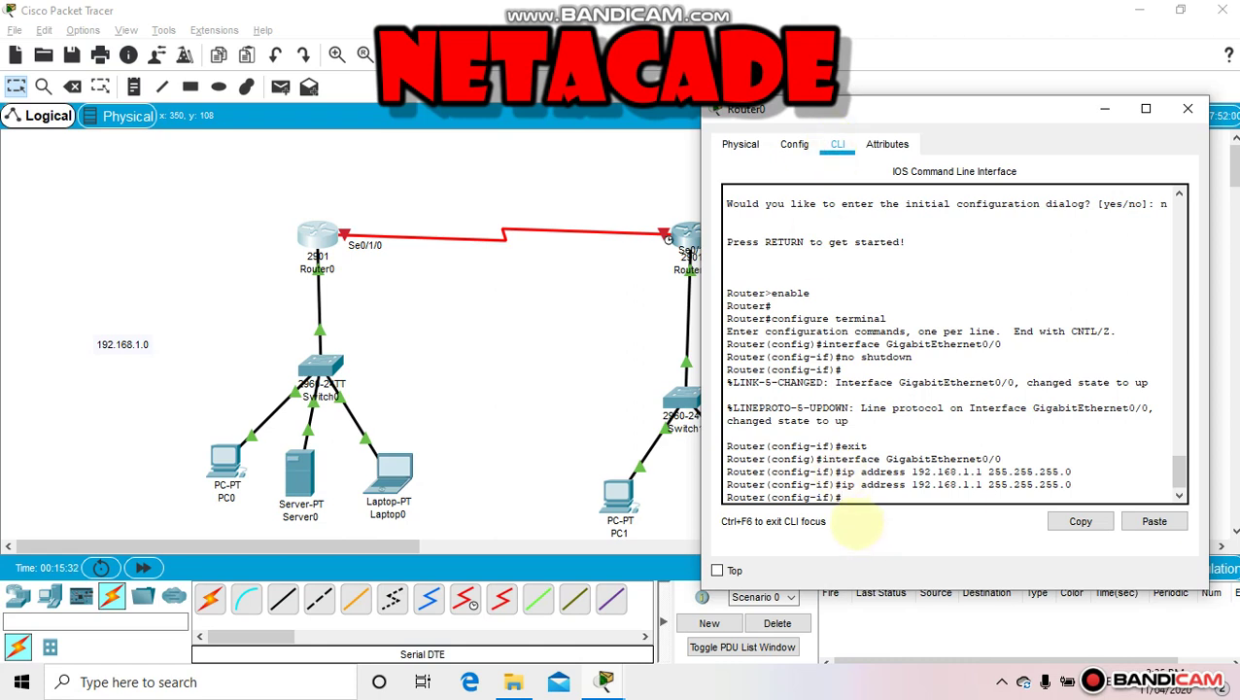
{"action": "type", "text": "XIT"}
{"action": "key", "text": "Return"}
{"action": "key", "text": "Return"}
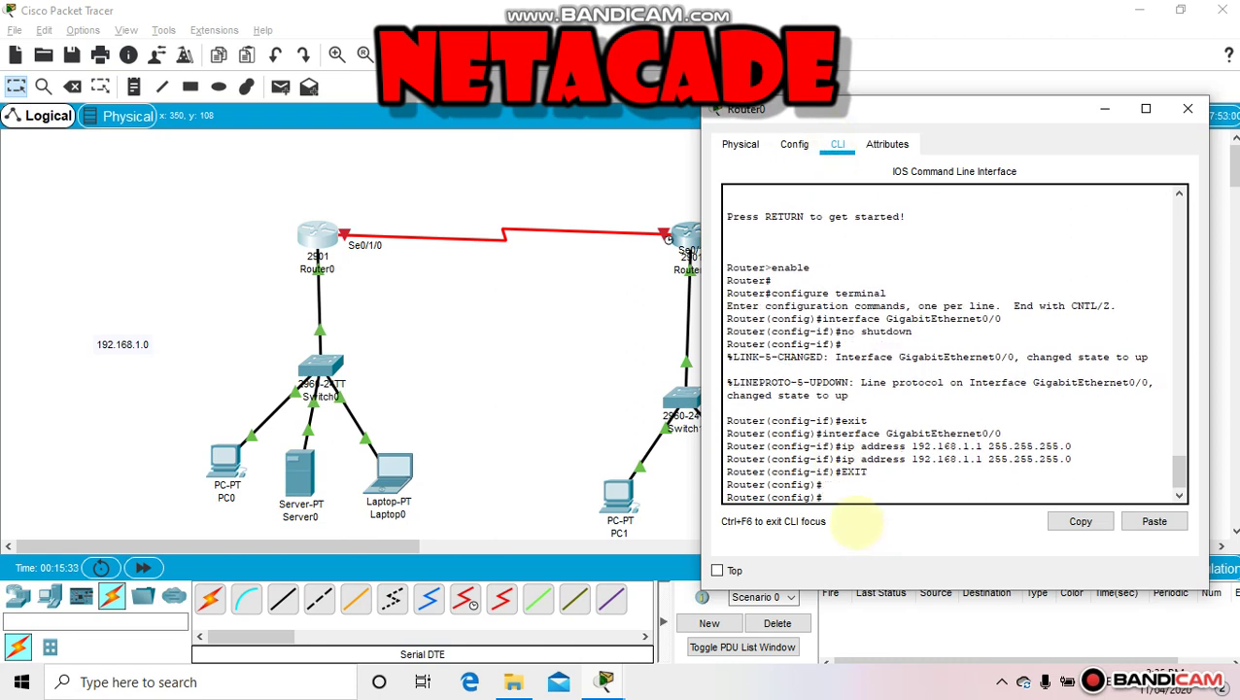
{"action": "type", "text": "END"}
{"action": "key", "text": "Return"}
{"action": "type", "text": "E"}
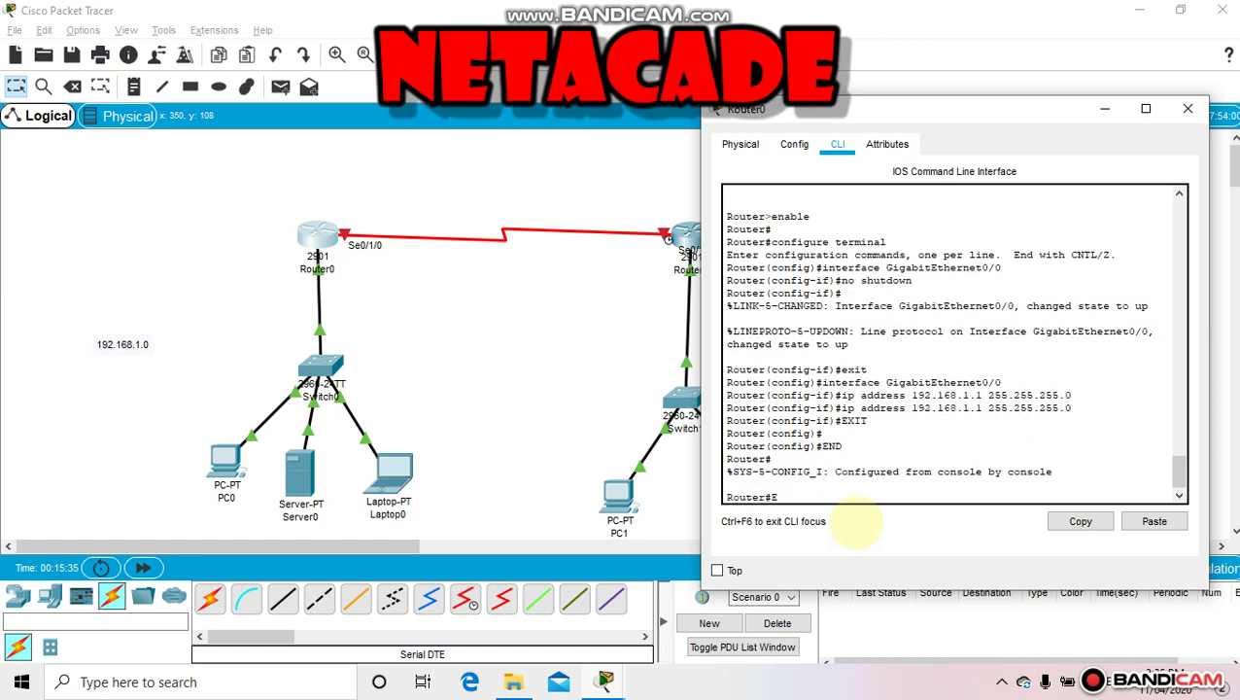
{"action": "type", "text": "N"}
{"action": "key", "text": "Return"}
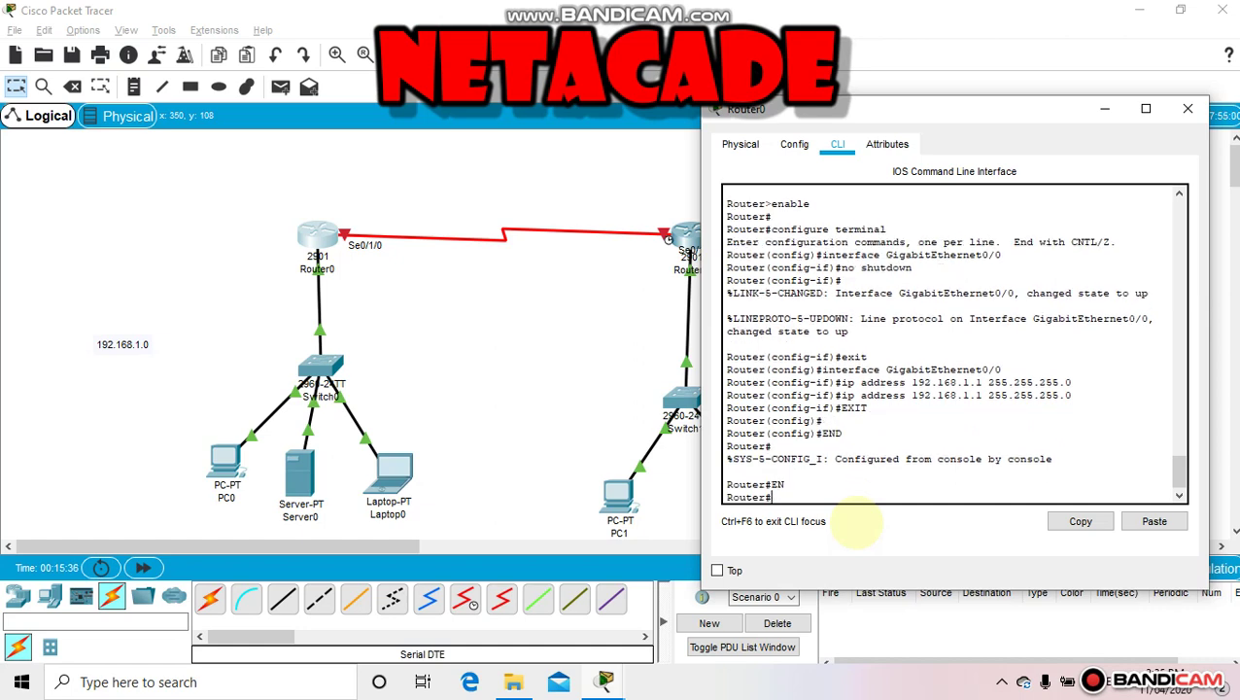
{"action": "type", "text": "CONF T"}
{"action": "key", "text": "Return"}
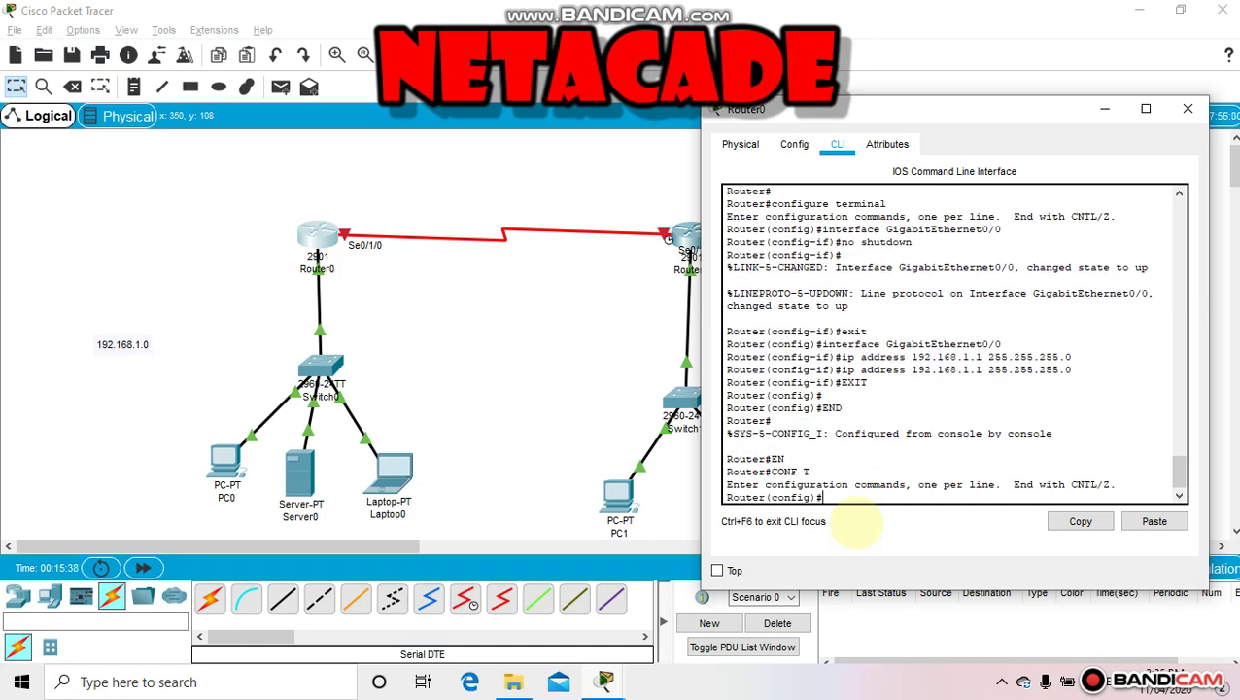
Assign IP address 10.0.1.1 with mask 255.255.255.0 to Router0's interface S0/1/0 and enable it with NO SHUT.
{"action": "type", "text": "INT S0/1/0"}
{"action": "key", "text": "Return"}
{"action": "type", "text": "IP A"}
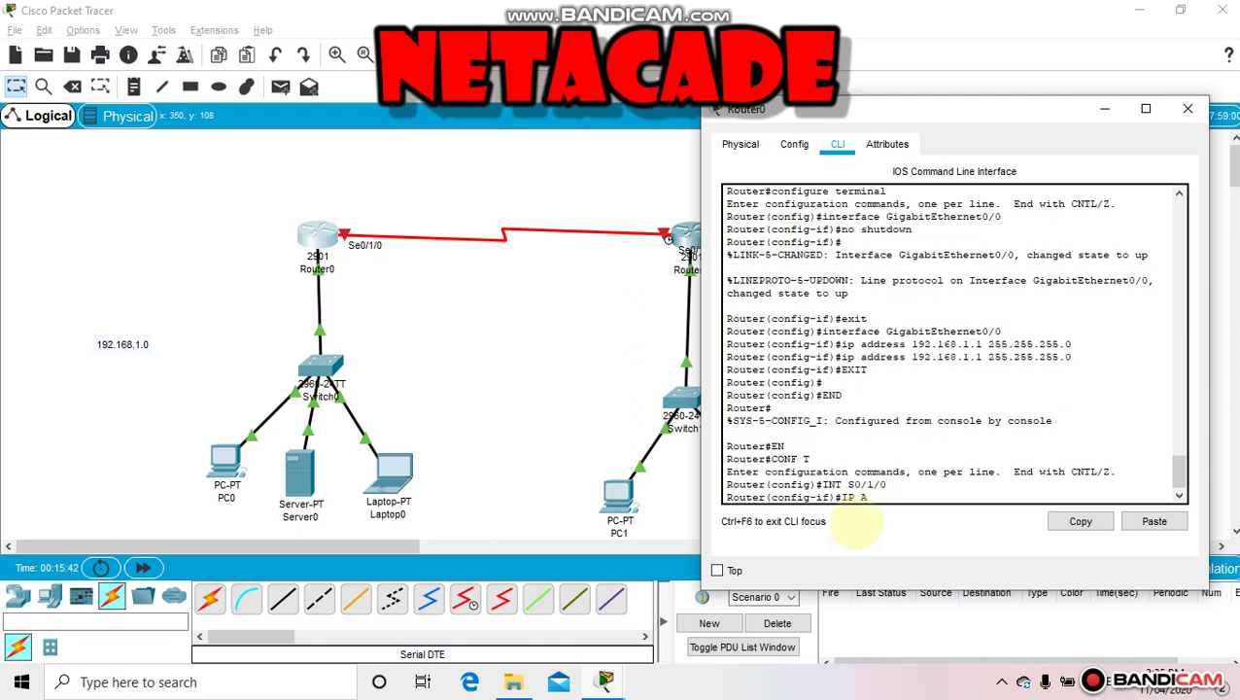
{"action": "type", "text": "DD 10"}
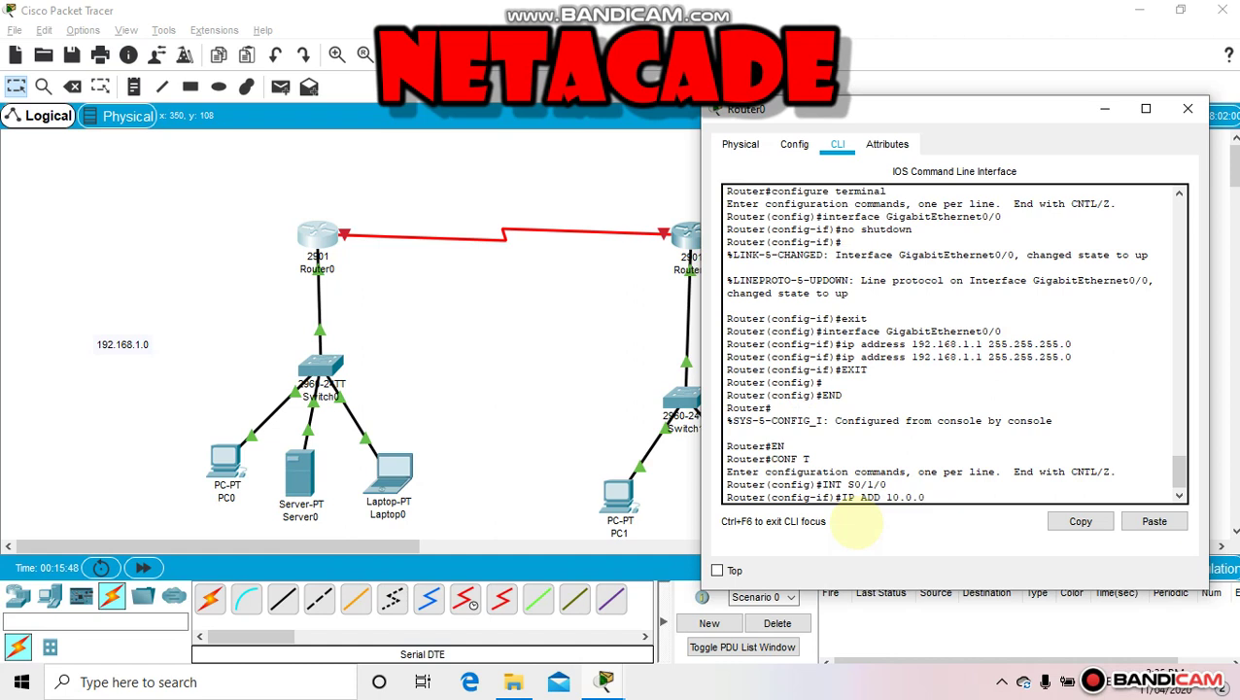
{"action": "type", "text": ".0.1.1 255.255.255.0"}
{"action": "key", "text": "Return"}
{"action": "type", "text": "NO SHUT"}
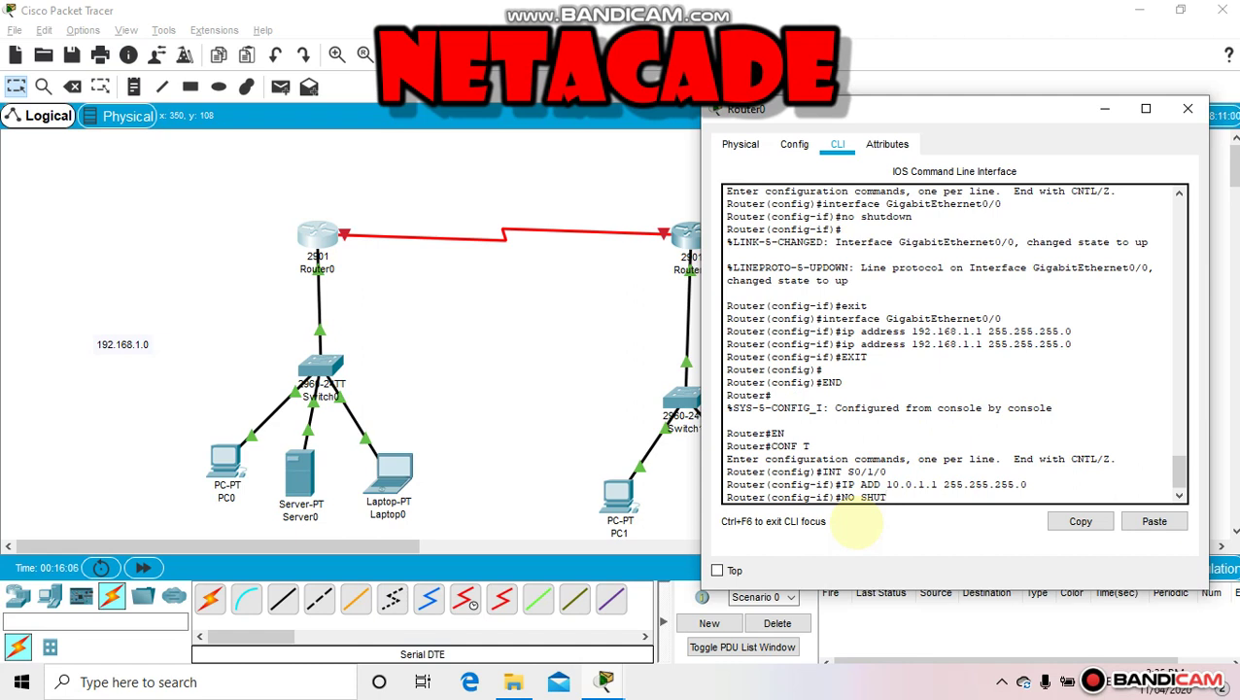
{"action": "key", "text": "Return"}
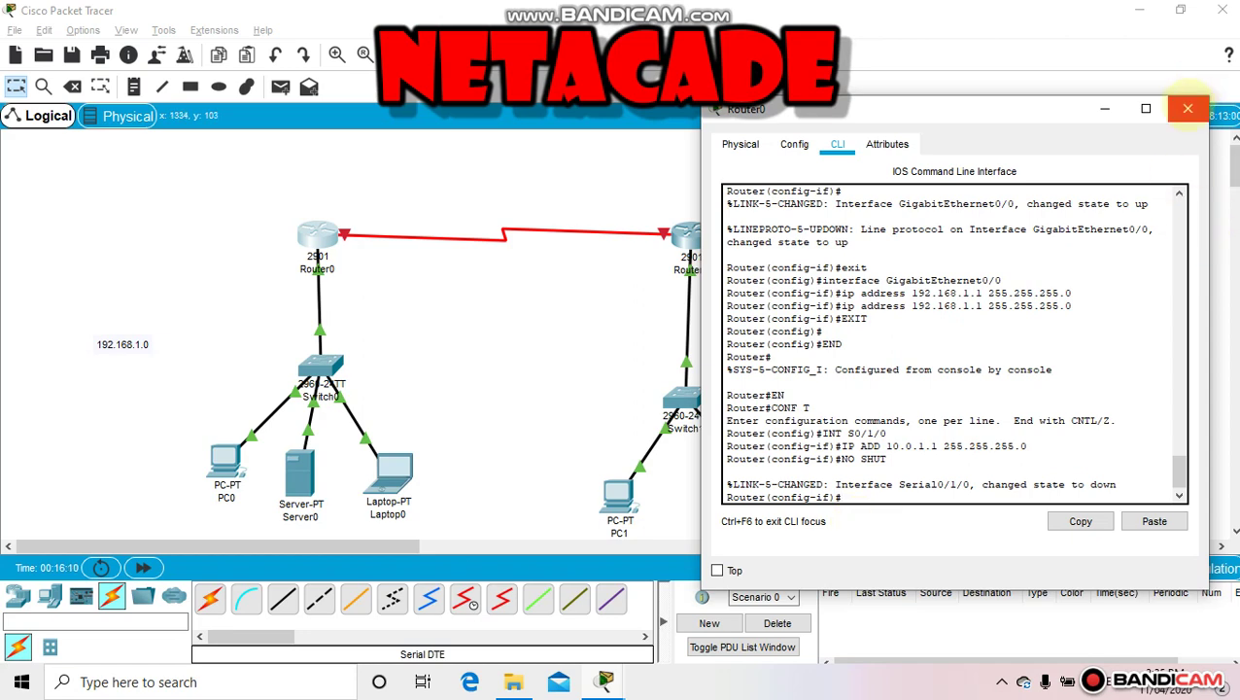
{"action": "left_click", "coordinate": [1188, 108]}
On Router1's command line, leave interface configuration with END, and re-enter global configuration mode with EN and CONF T.
{"action": "left_click", "coordinate": [691, 236]}
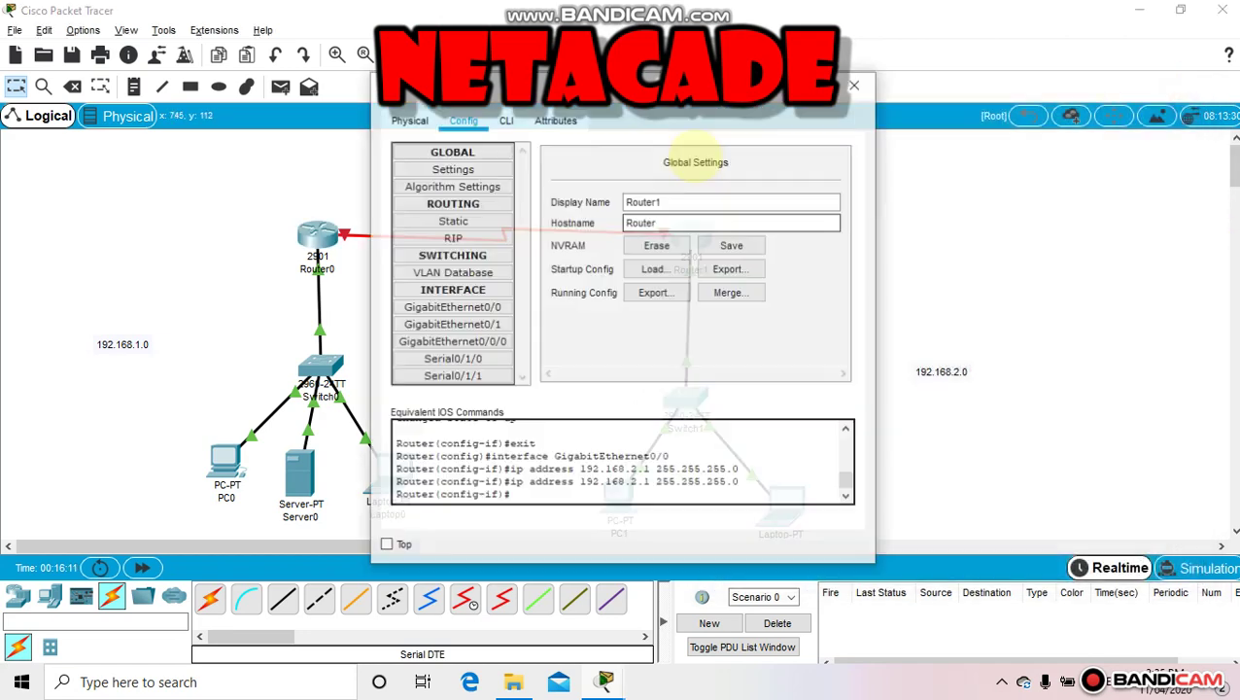
{"action": "left_click_drag", "start_coordinate": [641, 86], "coordinate": [982, 93]}
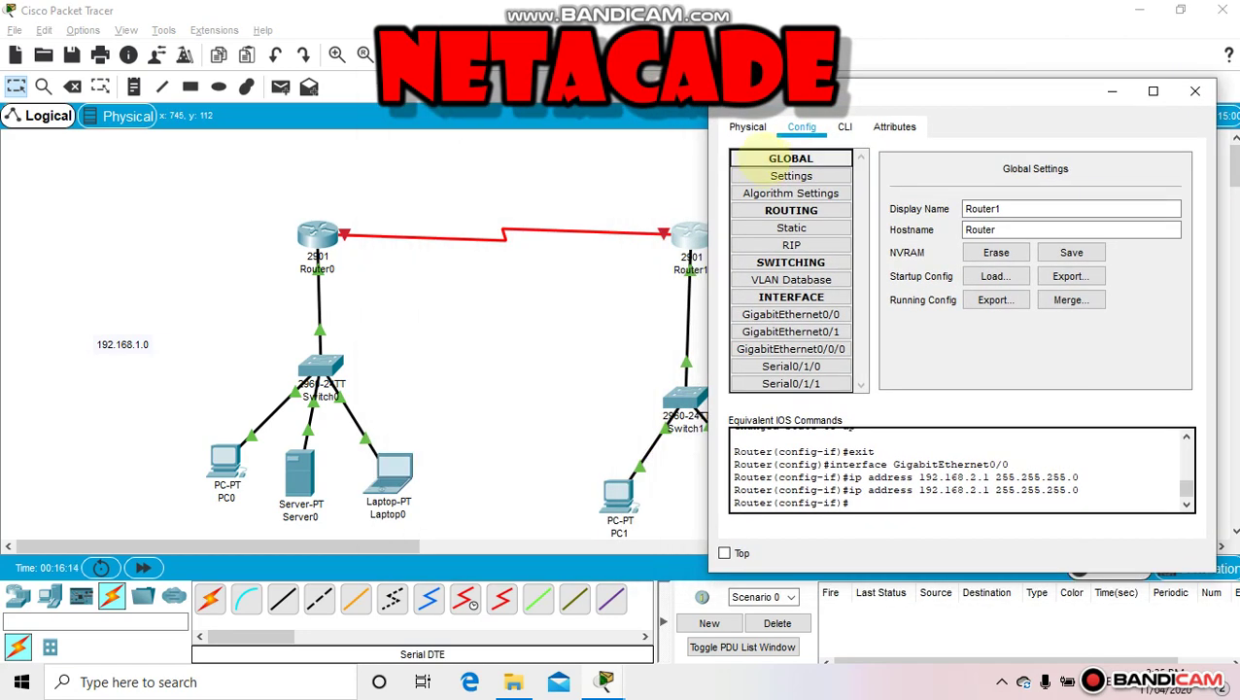
{"action": "left_click", "coordinate": [844, 127]}
{"action": "left_click_drag", "start_coordinate": [859, 91], "coordinate": [895, 73]}
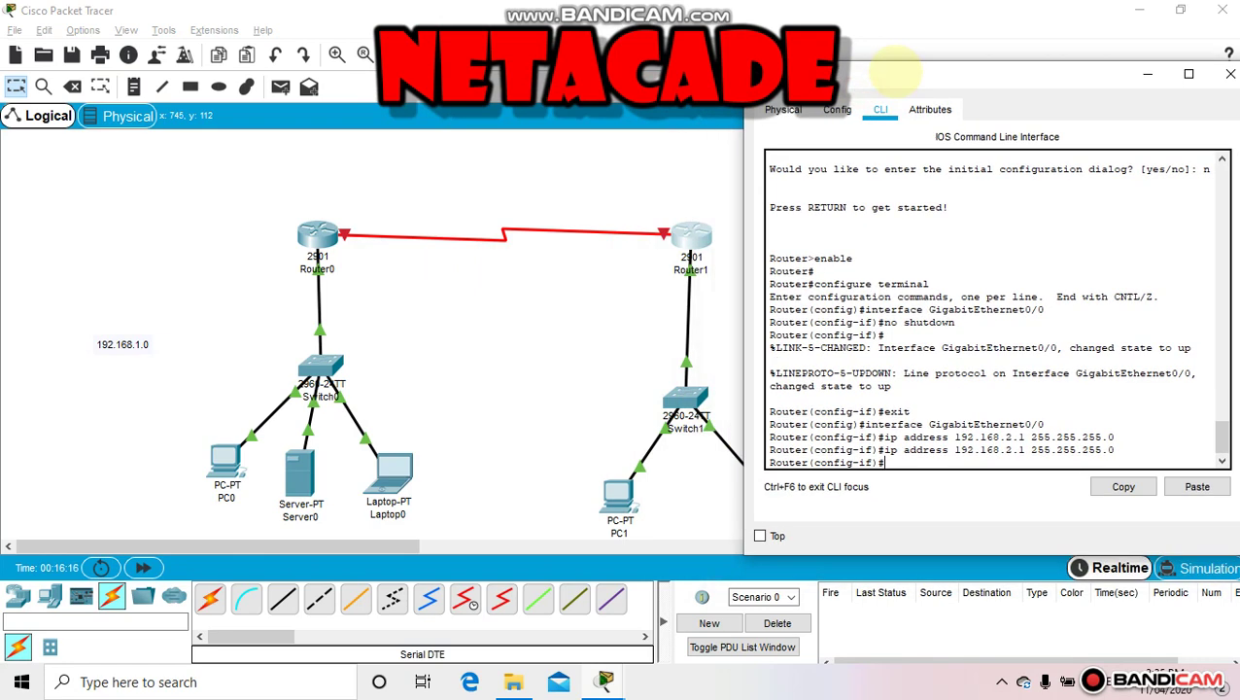
{"action": "type", "text": "END"}
{"action": "key", "text": "Return"}
{"action": "type", "text": "EN"}
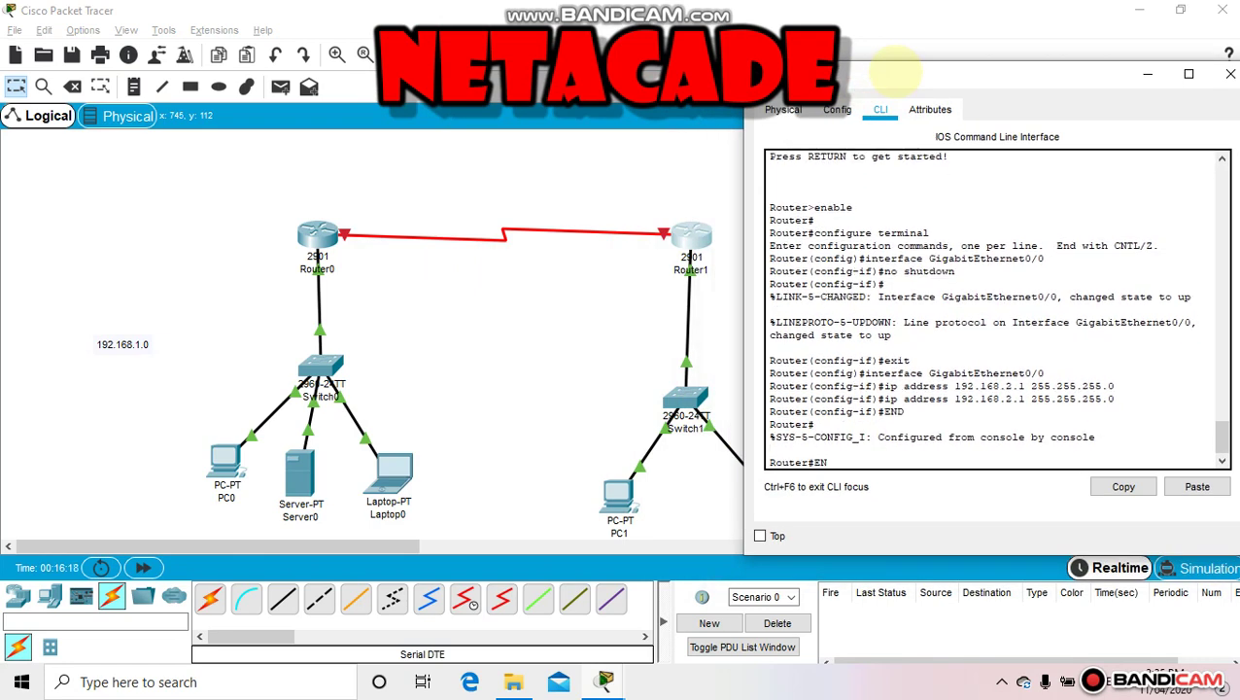
{"action": "key", "text": "Return"}
{"action": "type", "text": "CONF T"}
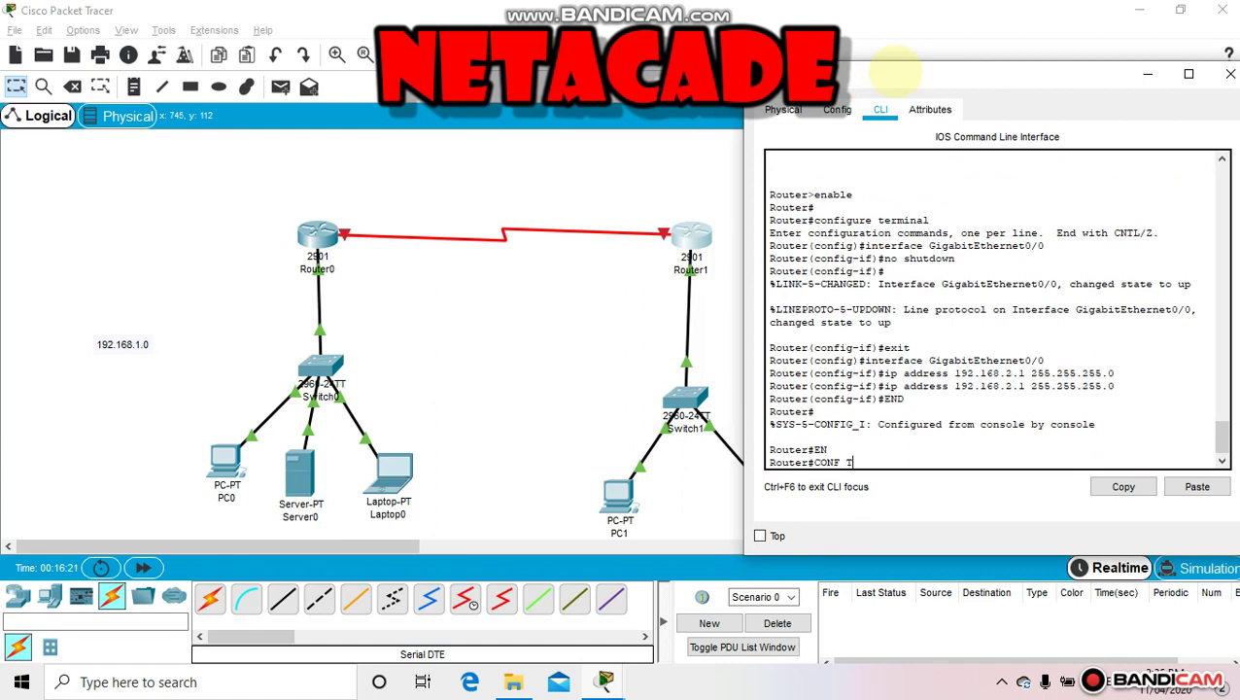
{"action": "key", "text": "Return"}
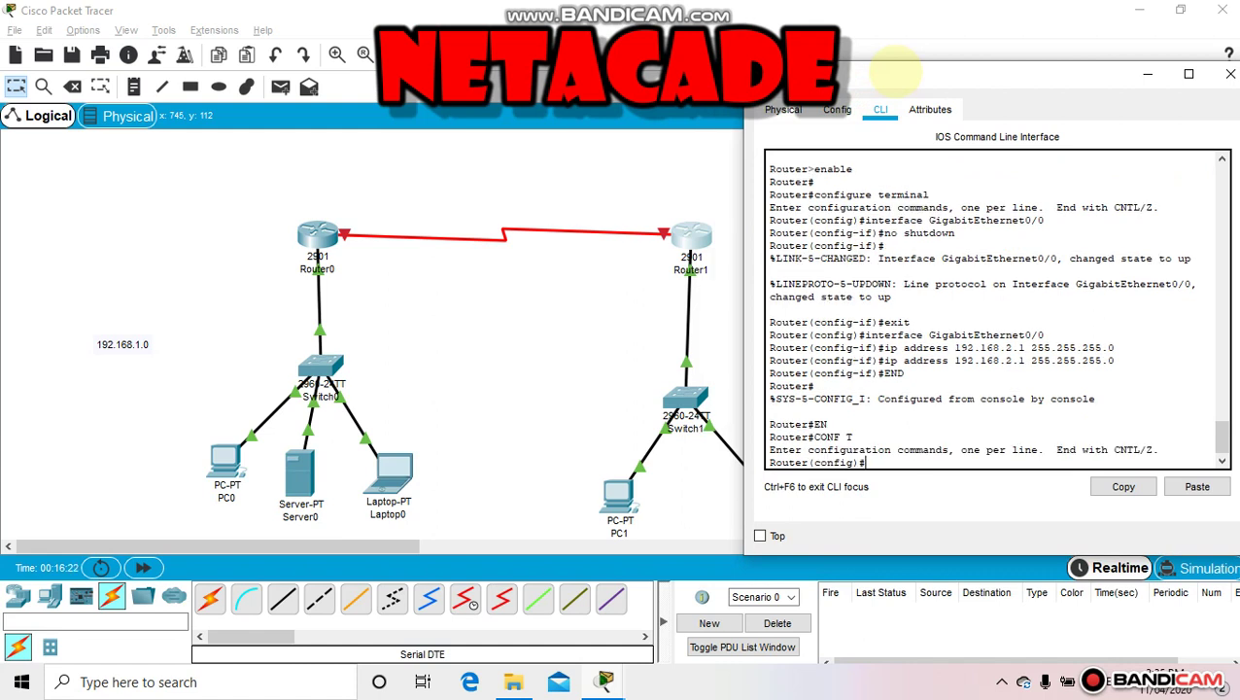
Assign IP address 10.0.1.3 with mask 255.255.255.0 to Router1's interface S0/1/0 and enable it with NO SHUT.
{"action": "type", "text": "INT S0/1/0"}
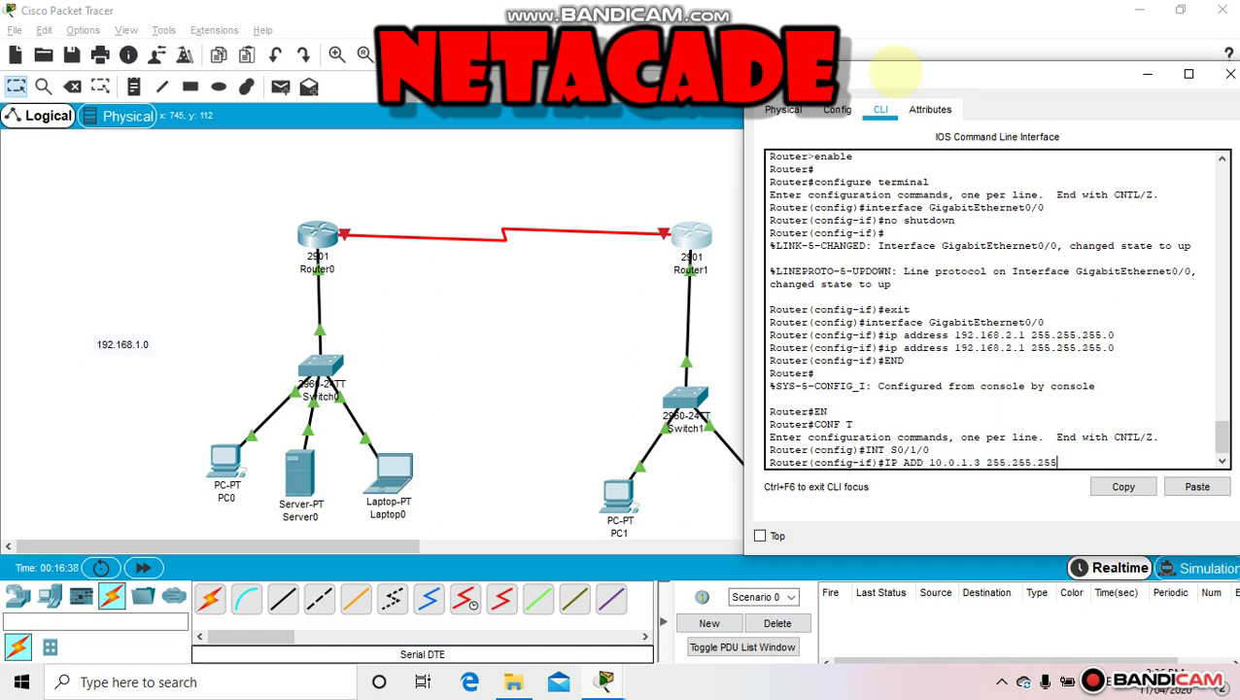
{"action": "key", "text": "Return"}
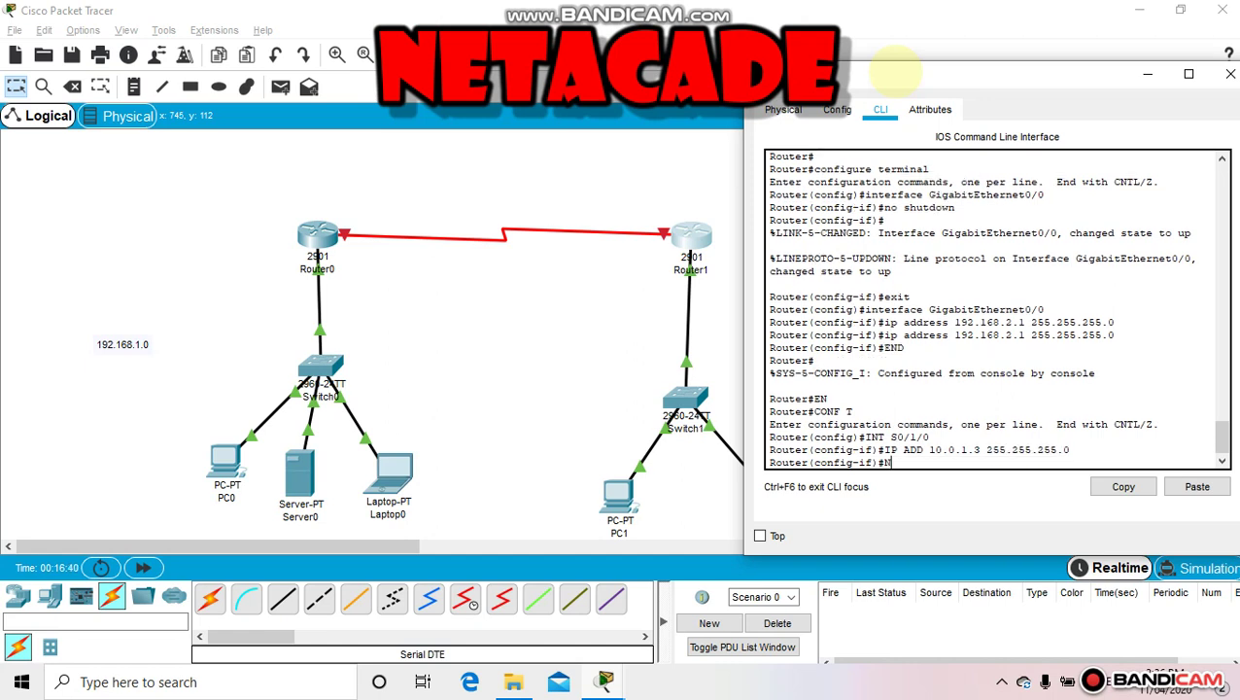
{"action": "key", "text": "Return"}
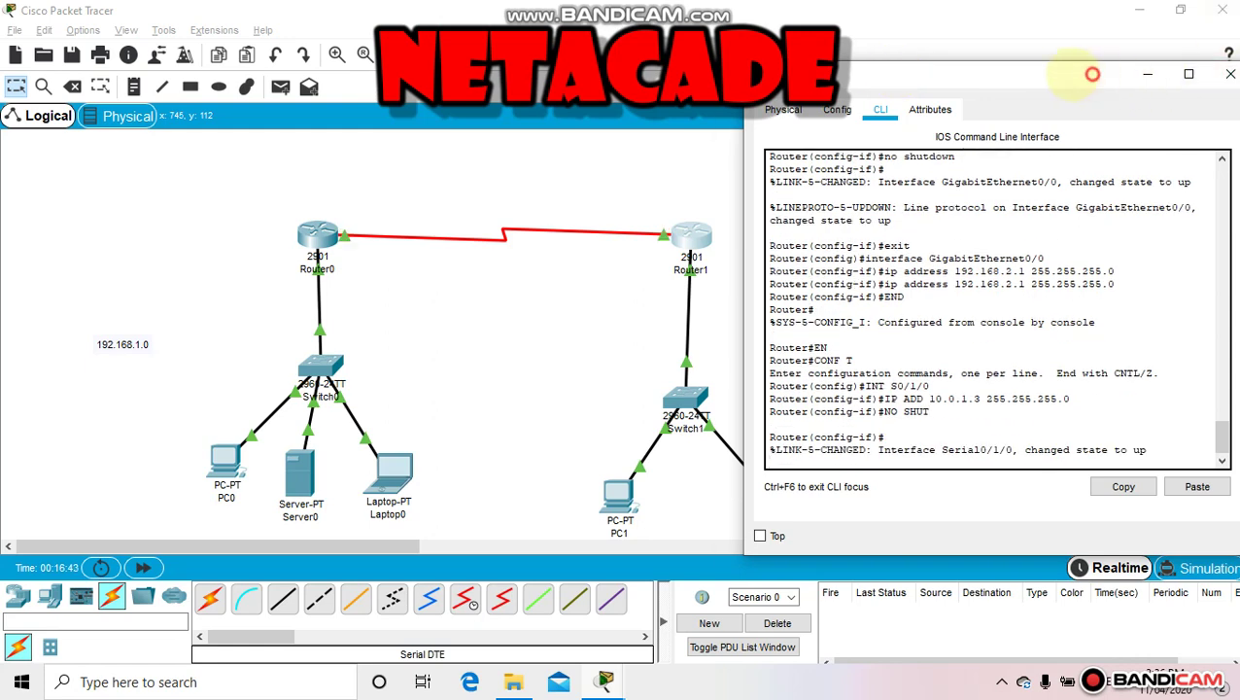
{"action": "left_click_drag", "start_coordinate": [1132, 76], "coordinate": [1098, 78]}
{"action": "left_click", "coordinate": [1195, 76]}
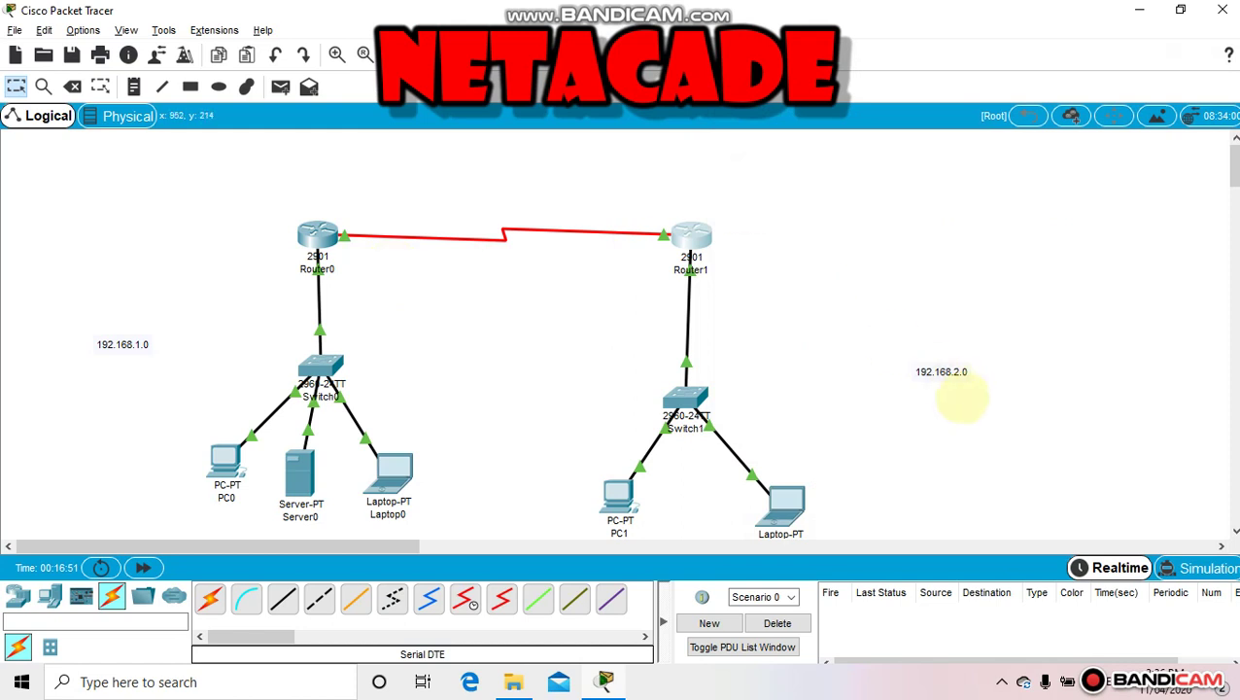
Move the 192.168.2.0 network label closer to Switch1.
{"action": "left_click_drag", "start_coordinate": [941, 370], "coordinate": [891, 371]}
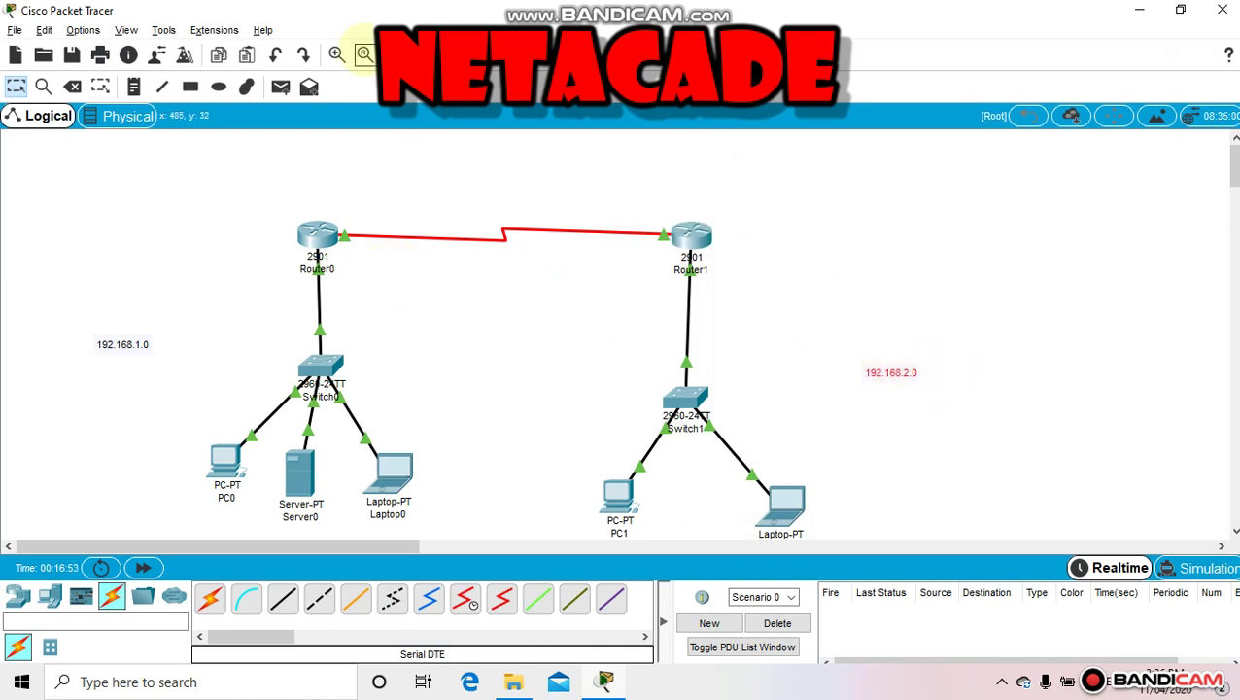
Test the serial link by sending a simple PDU from Router0 to Router1, and delete the test scenario.
{"action": "left_click", "coordinate": [280, 88]}
{"action": "left_click", "coordinate": [318, 248]}
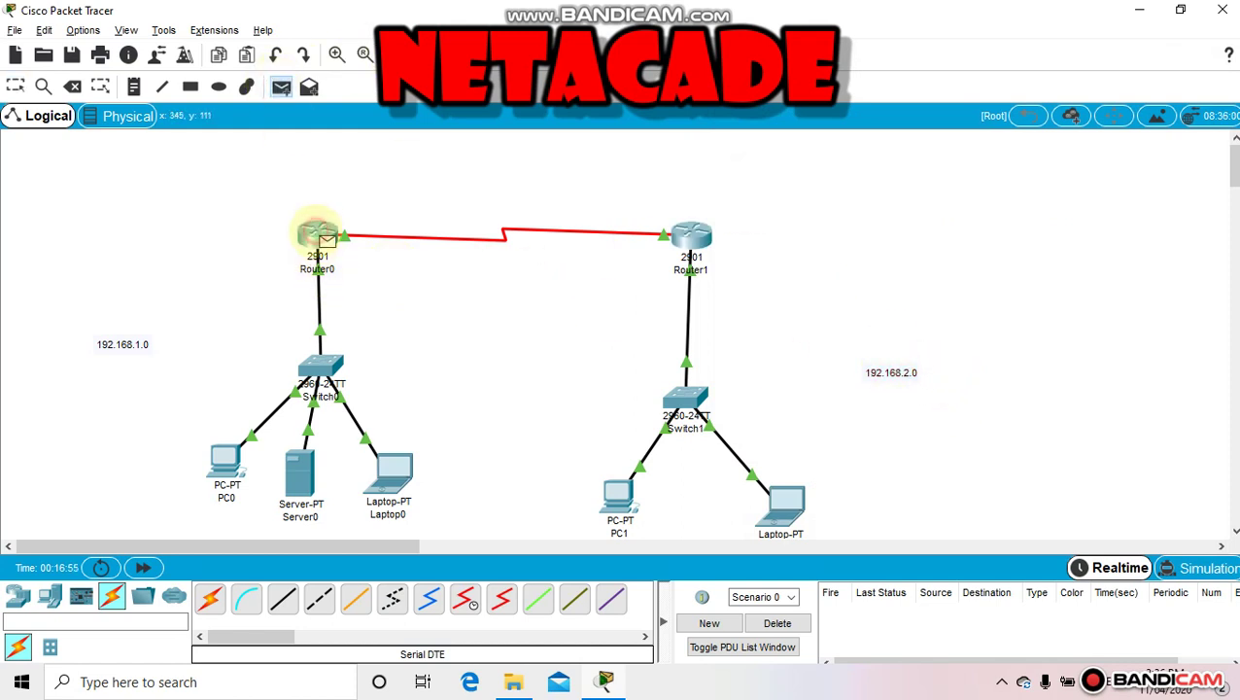
{"action": "left_click", "coordinate": [691, 238]}
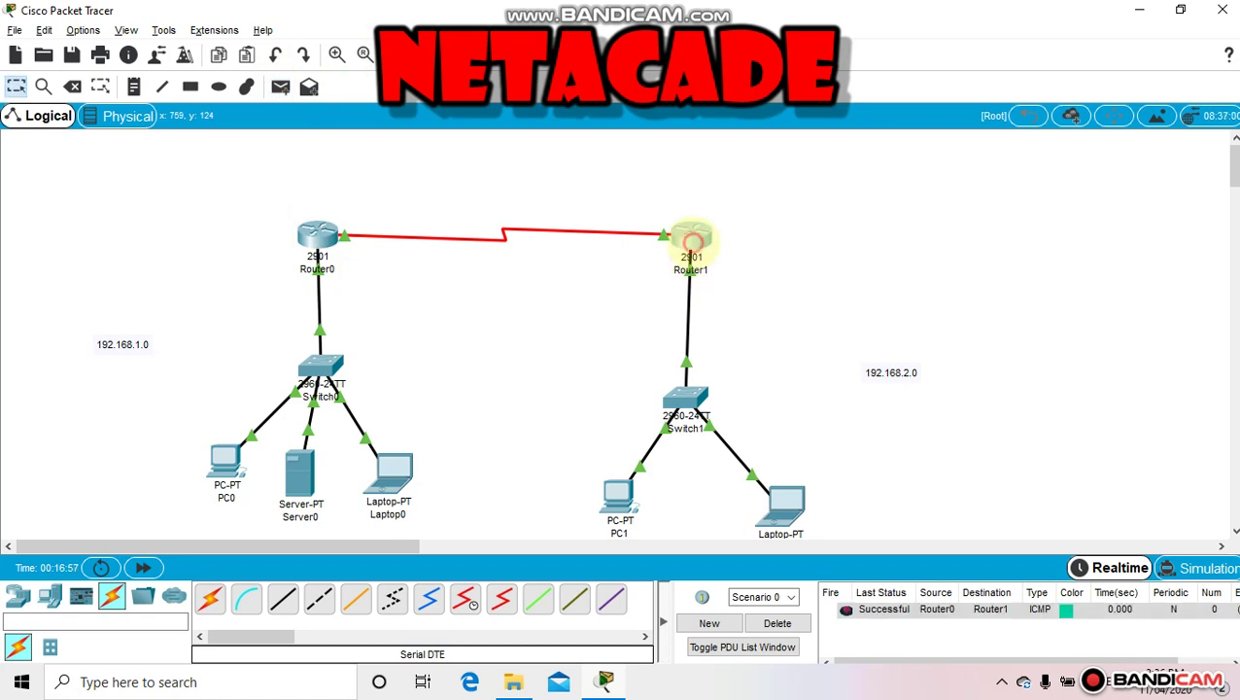
{"action": "left_click", "coordinate": [691, 239]}
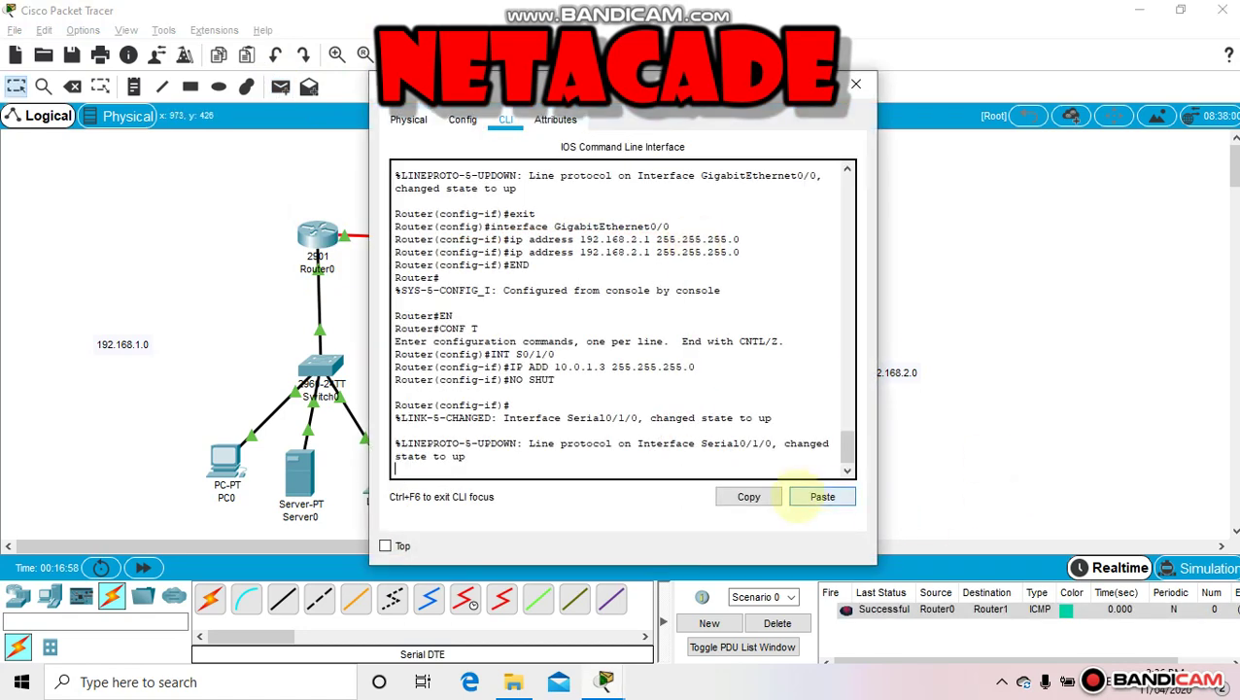
{"action": "left_click", "coordinate": [856, 84]}
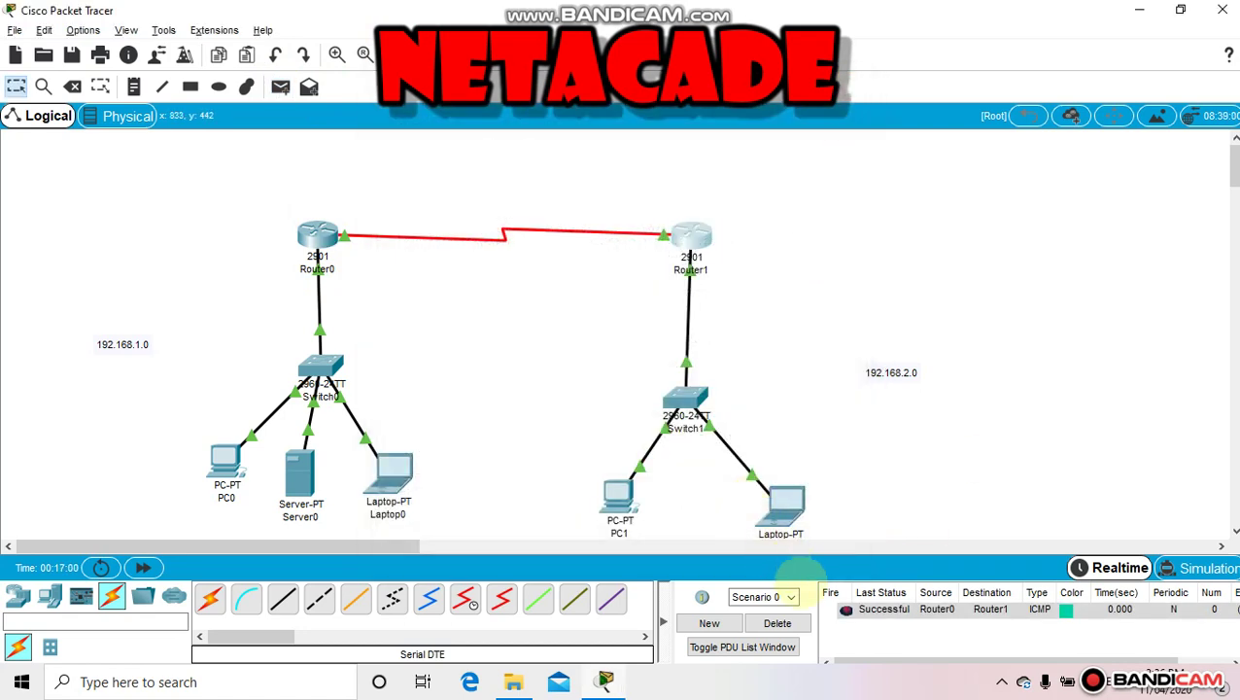
{"action": "left_click", "coordinate": [778, 623]}
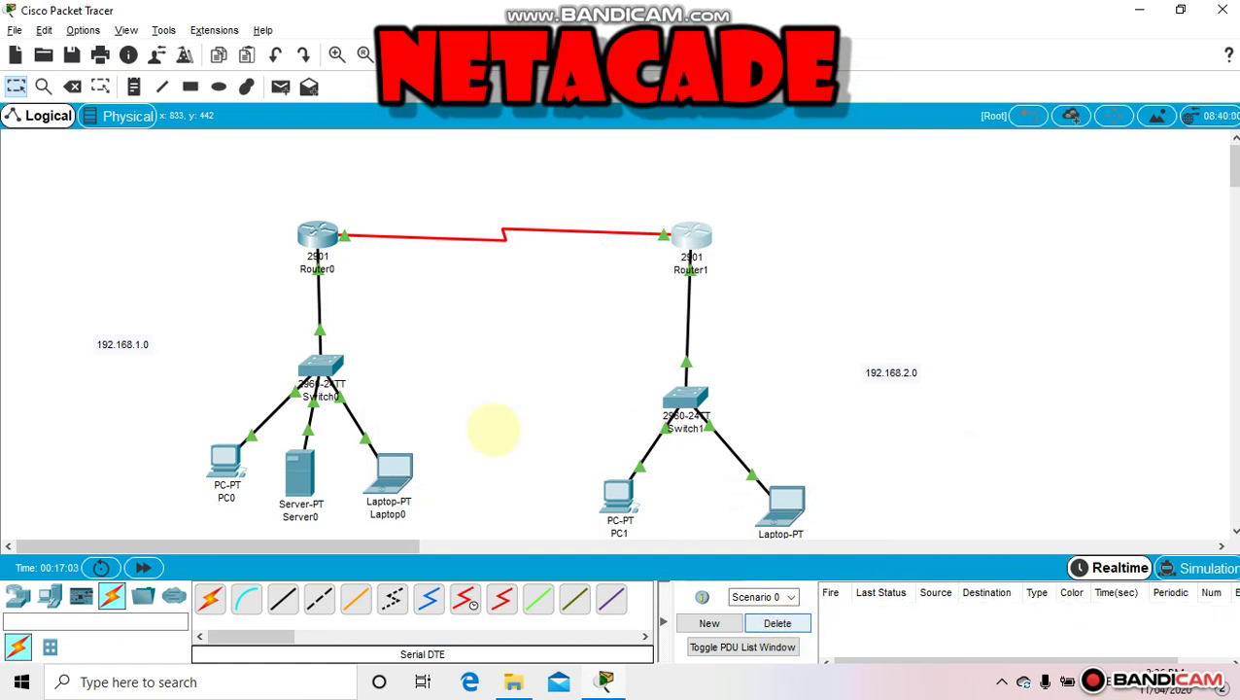
Move Switch1, PC1 and Laptop1 slightly upward so the whole 192.168.2.0 network fits in the workspace.
{"action": "mouse_move", "coordinate": [684, 393]}
{"action": "left_mouse_down"}
{"action": "mouse_move", "coordinate": [679, 354]}
{"action": "mouse_move", "coordinate": [676, 387]}
{"action": "left_mouse_up"}
{"action": "left_click_drag", "start_coordinate": [636, 501], "coordinate": [628, 478]}
{"action": "left_click_drag", "start_coordinate": [785, 502], "coordinate": [768, 483]}
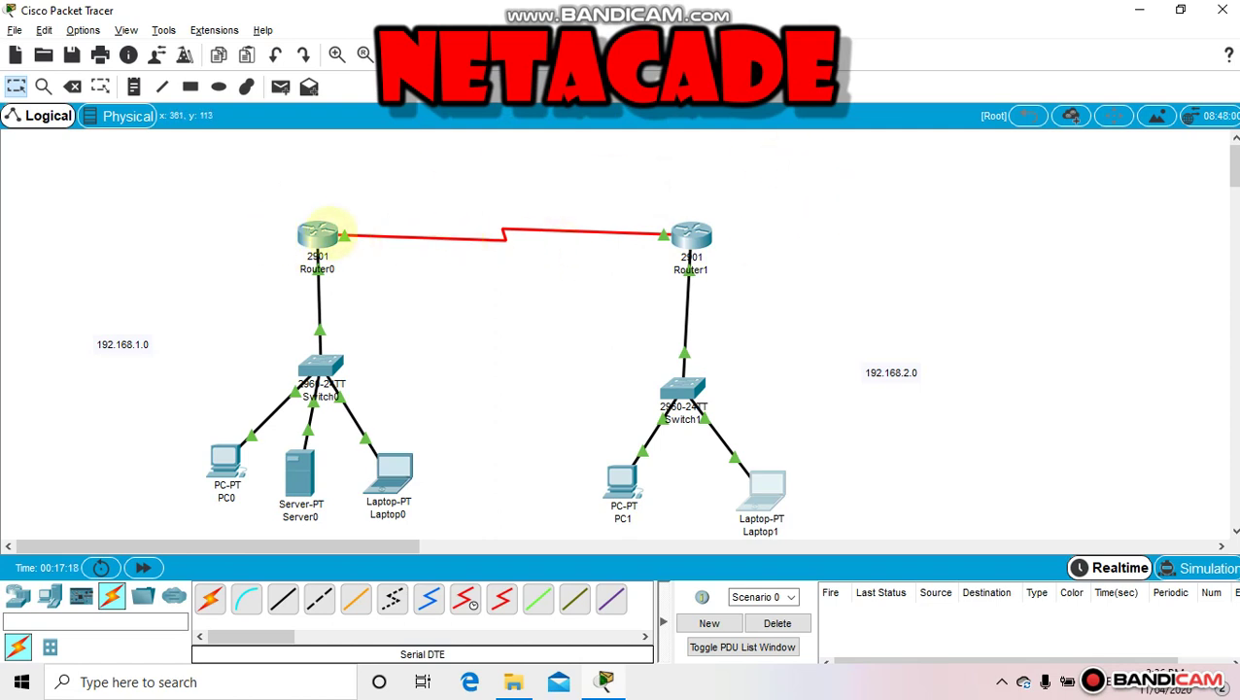
Review Router0's interface addresses and its command-line configuration, and close the router's window.
{"action": "mouse_move", "coordinate": [327, 232]}
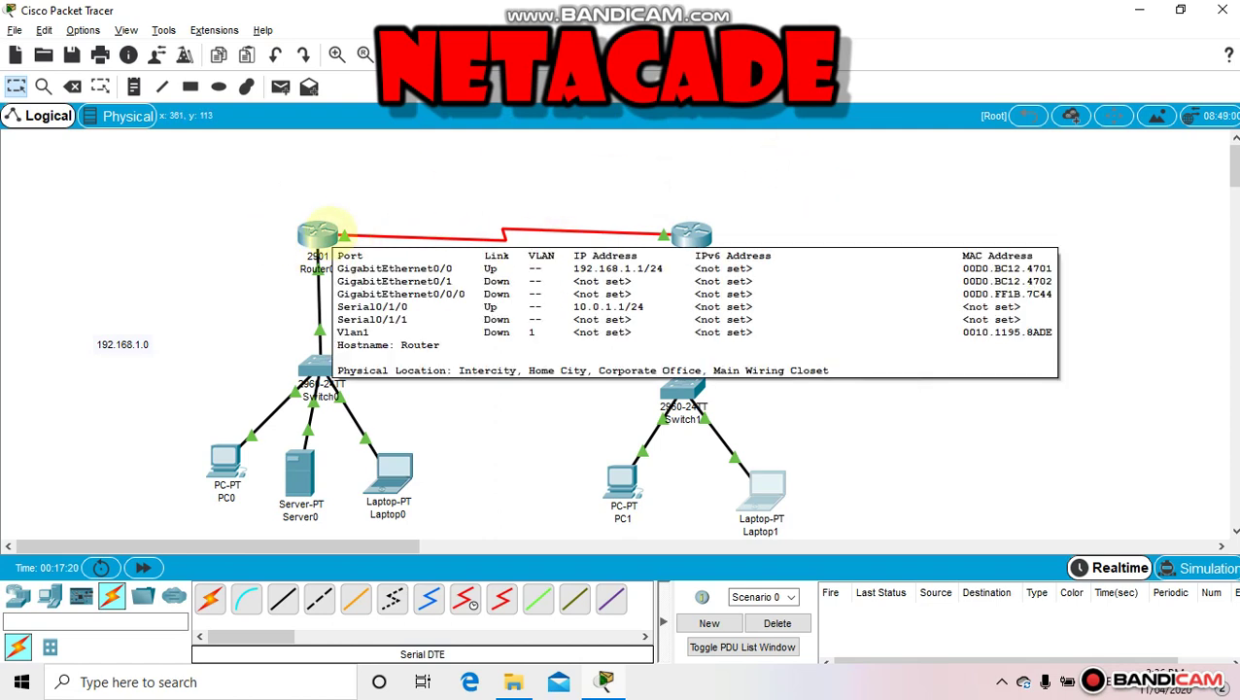
{"action": "left_click", "coordinate": [321, 238]}
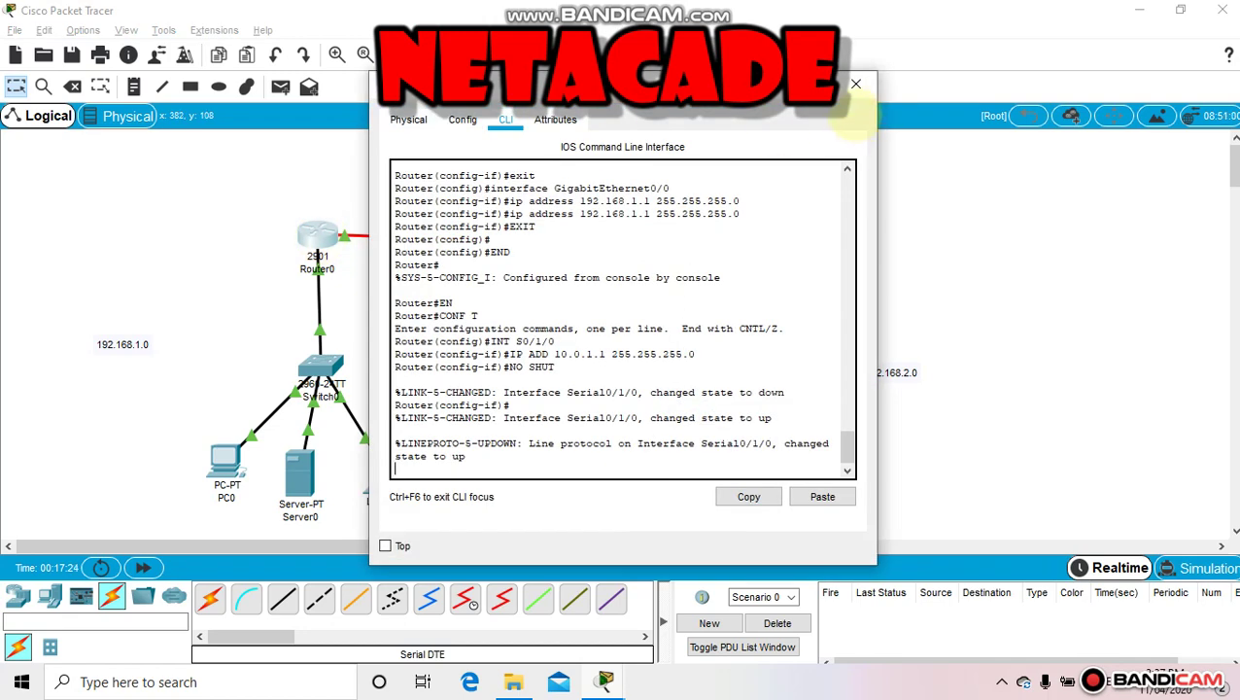
{"action": "left_click", "coordinate": [855, 83]}
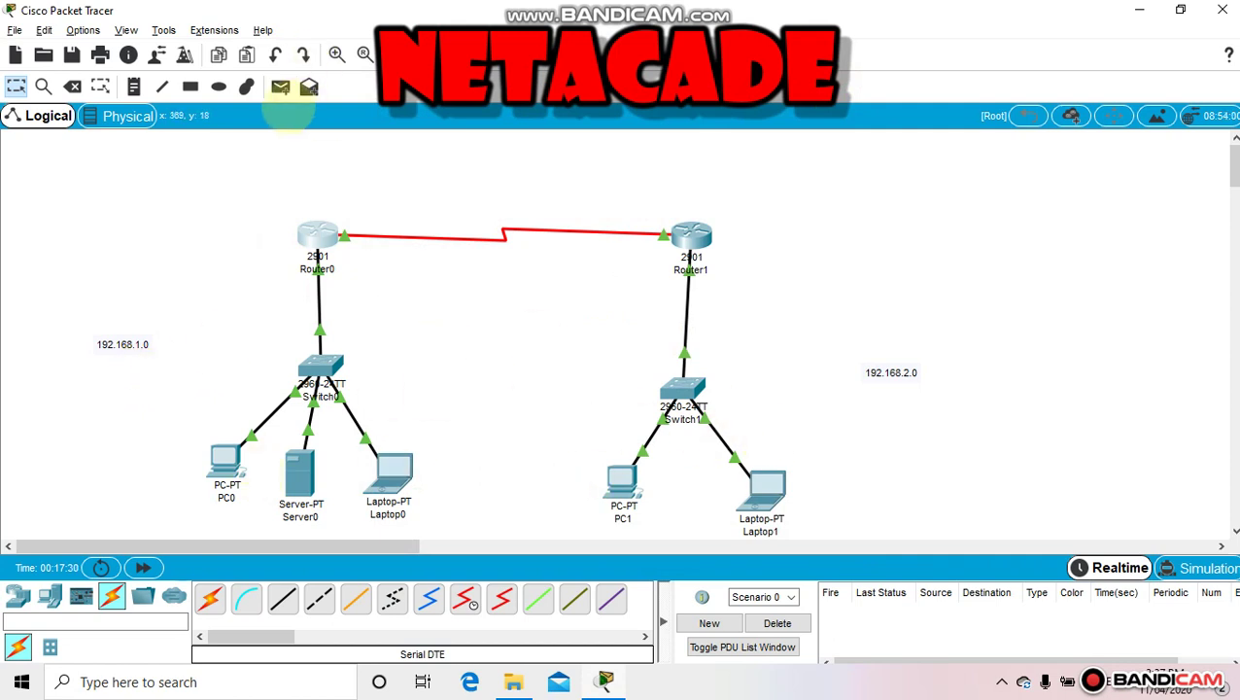
Test connectivity between the two networks by sending a simple PDU from PC0 to PC1, and delete the test scenario.
{"action": "left_click", "coordinate": [280, 87]}
{"action": "left_click", "coordinate": [227, 459]}
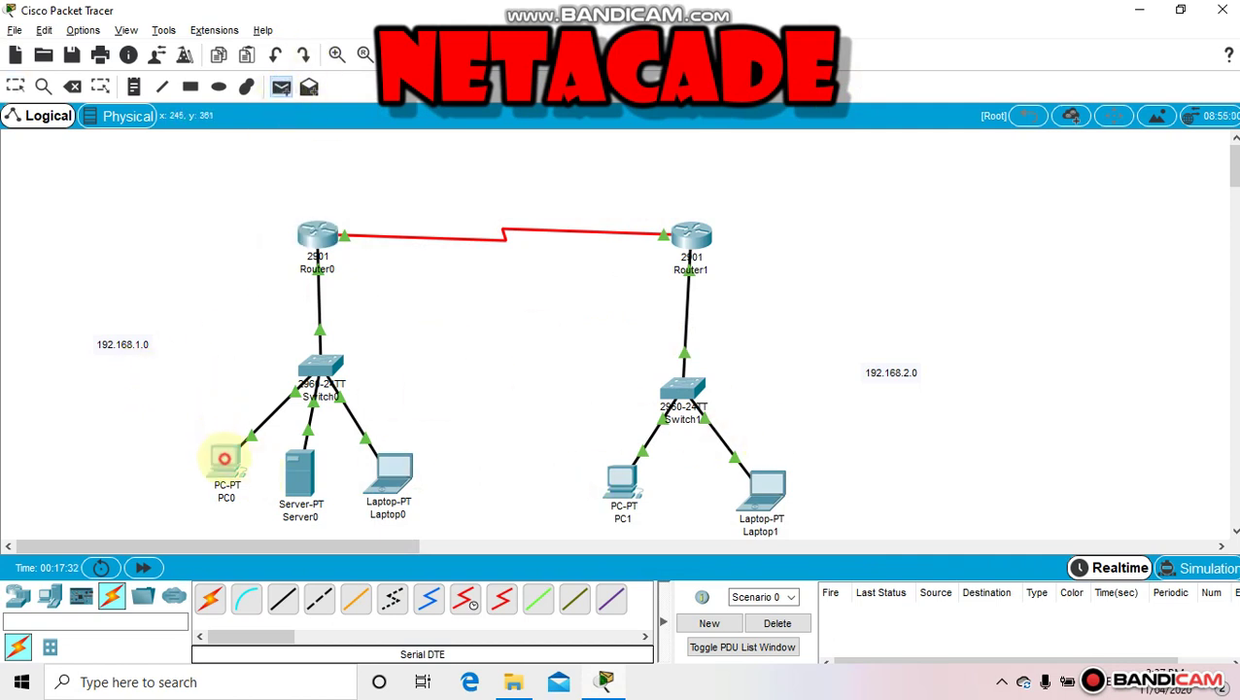
{"action": "left_click", "coordinate": [620, 476]}
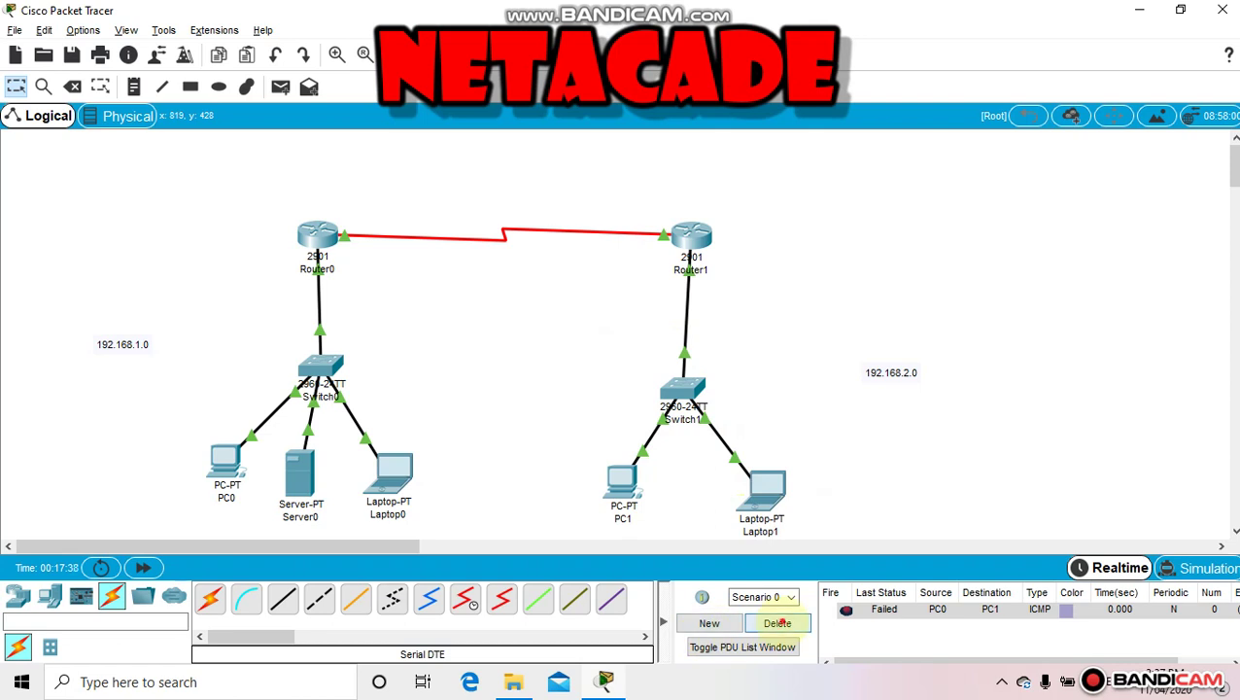
{"action": "left_click", "coordinate": [778, 623]}
Repeat the simple PDU test from PC0 to PC1 and clear the scenario again.
{"action": "left_click", "coordinate": [280, 86]}
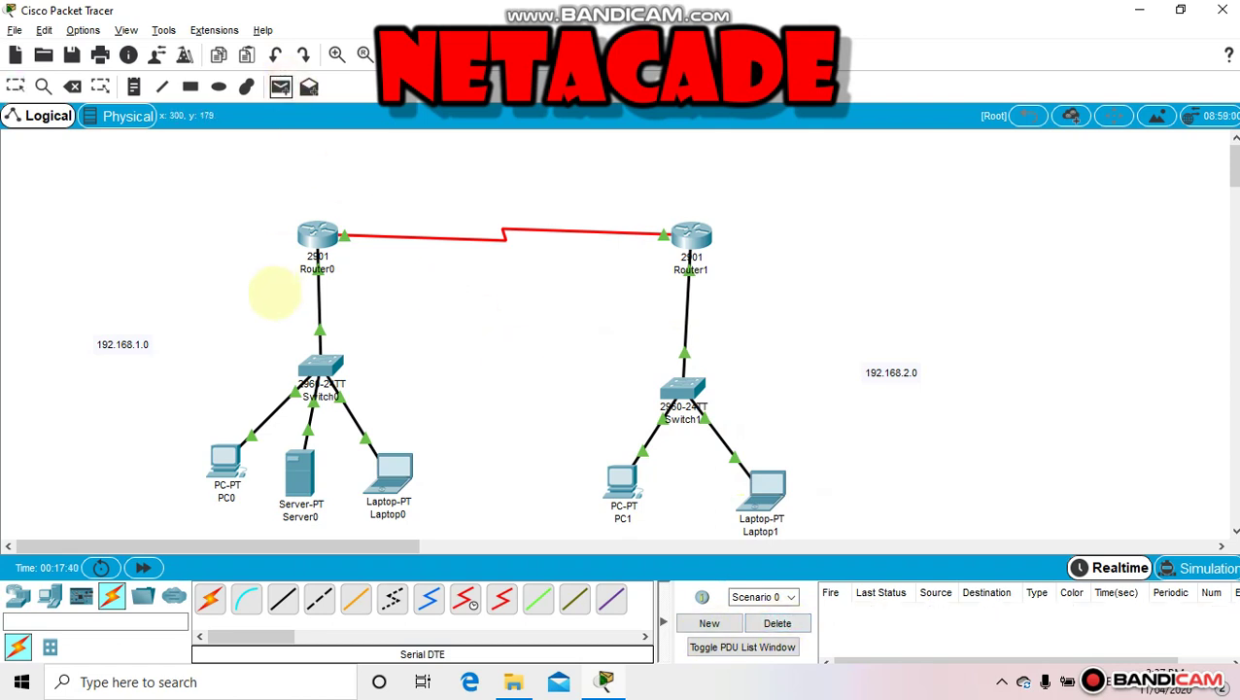
{"action": "left_click", "coordinate": [231, 459]}
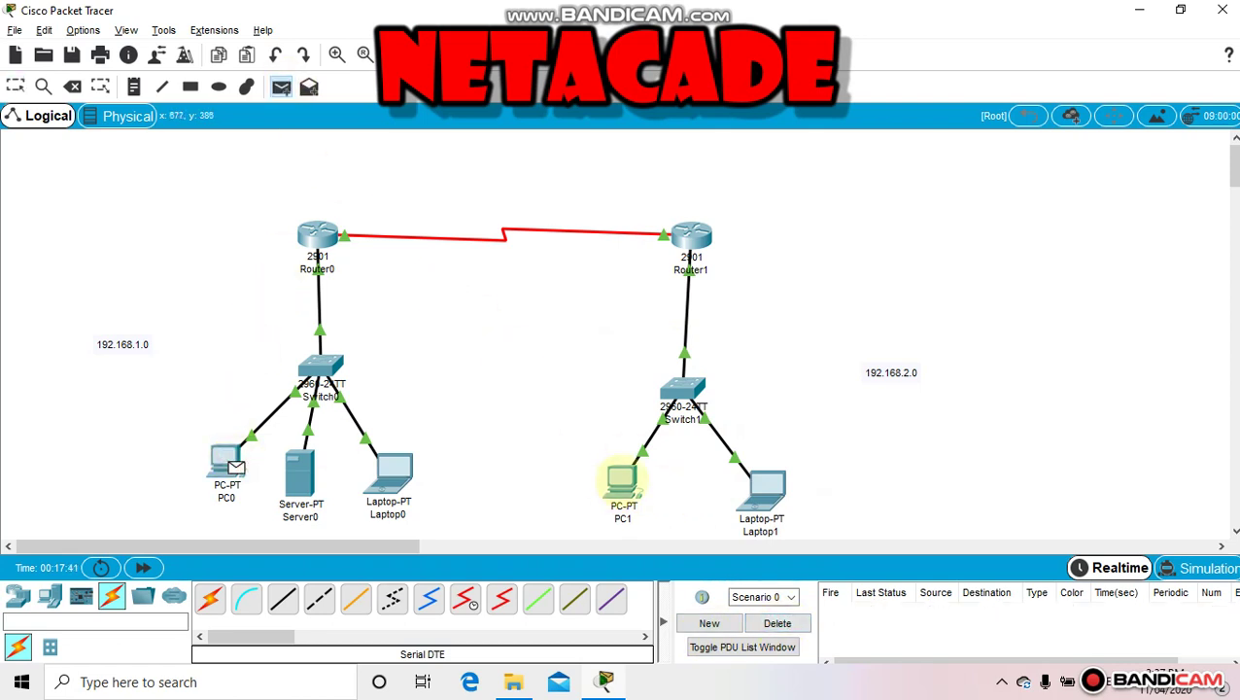
{"action": "left_click", "coordinate": [621, 478]}
{"action": "left_click", "coordinate": [775, 623]}
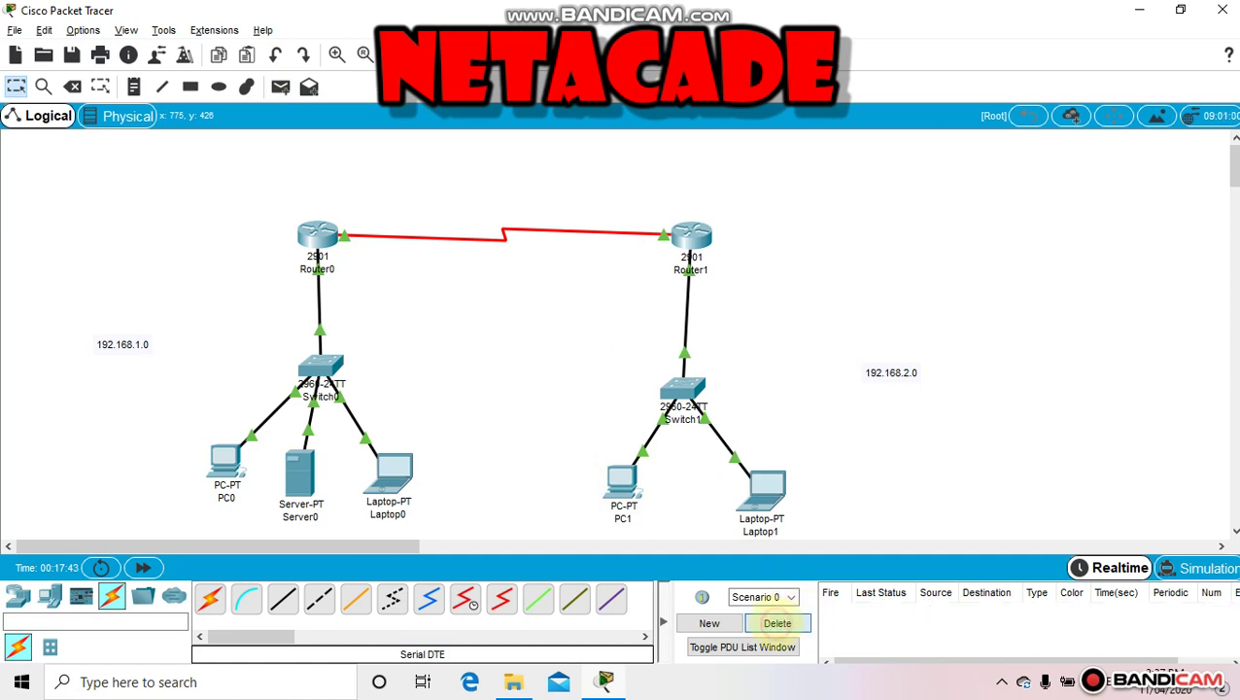